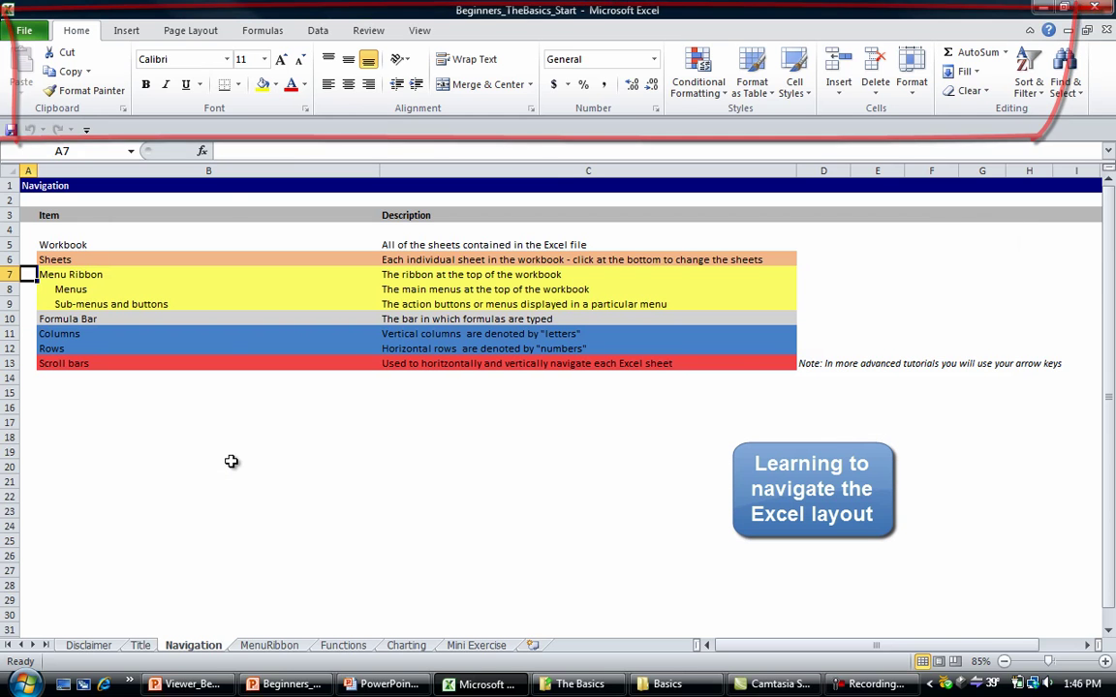
- Switch to the PowerPoint slide show showing 'The Excel Layout' slide
key("alt+Tab")
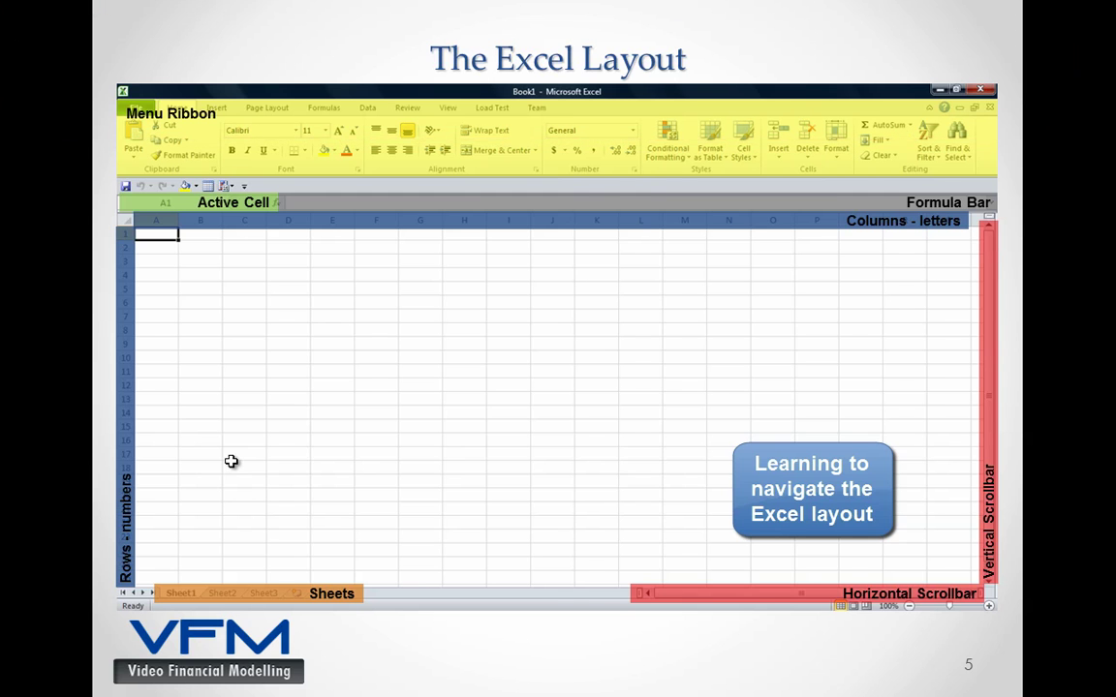
- Switch from the slide show back to the Excel workbook
key("alt+Tab")
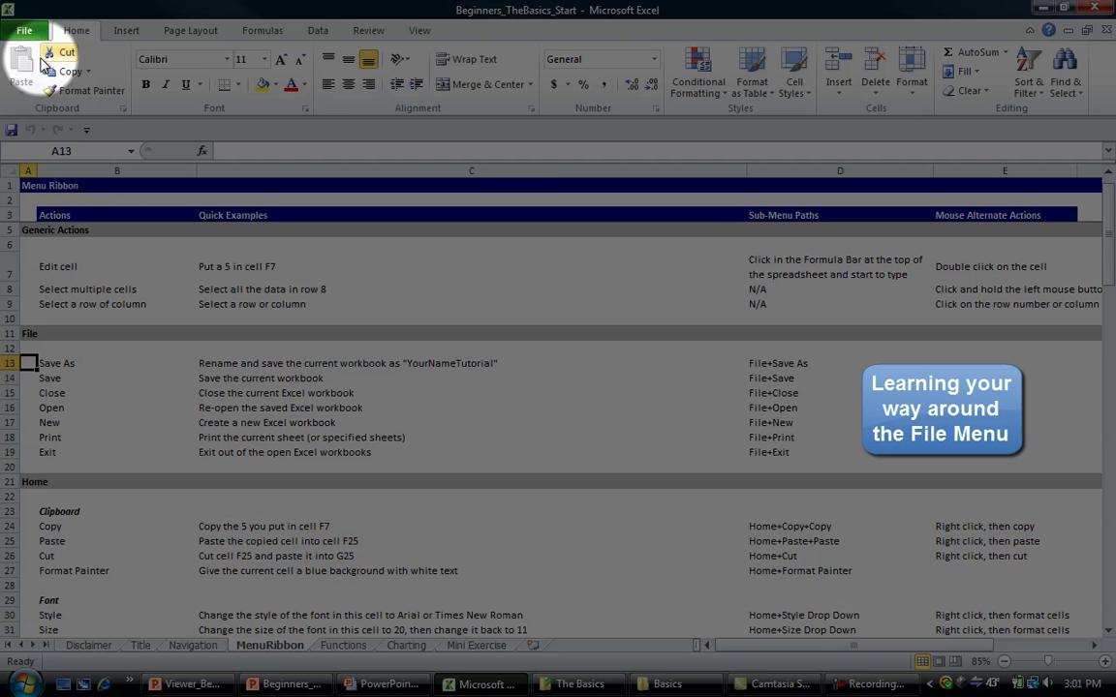
- Save the workbook under the new name 'BrettsTutorial'
left_click(27, 31)
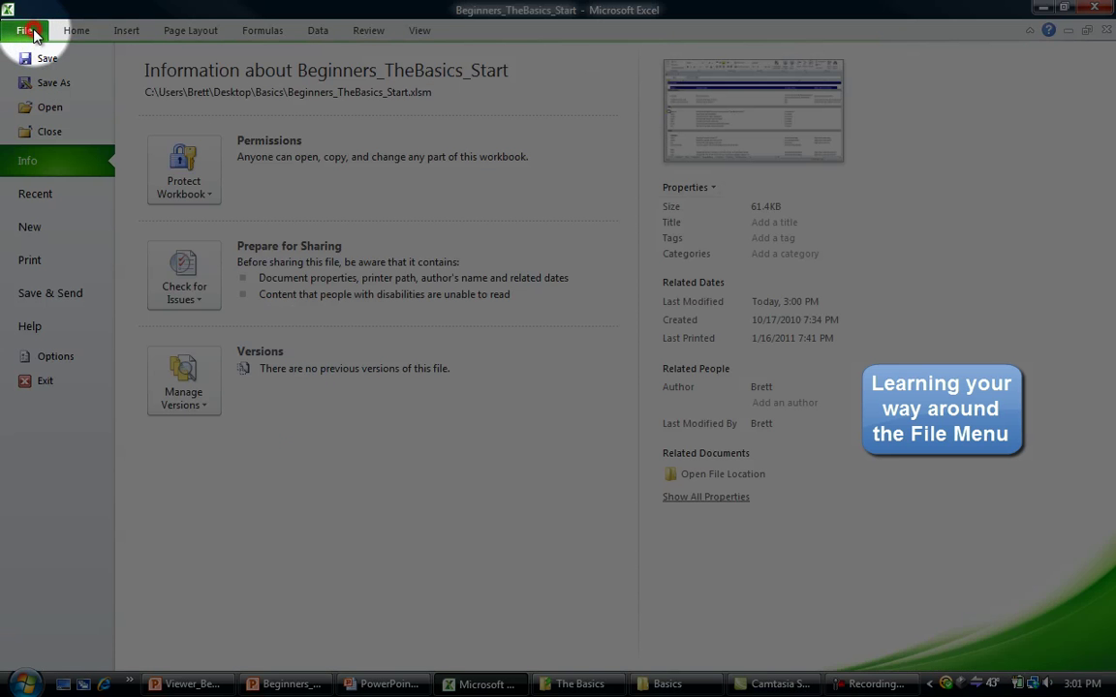
left_click(51, 83)
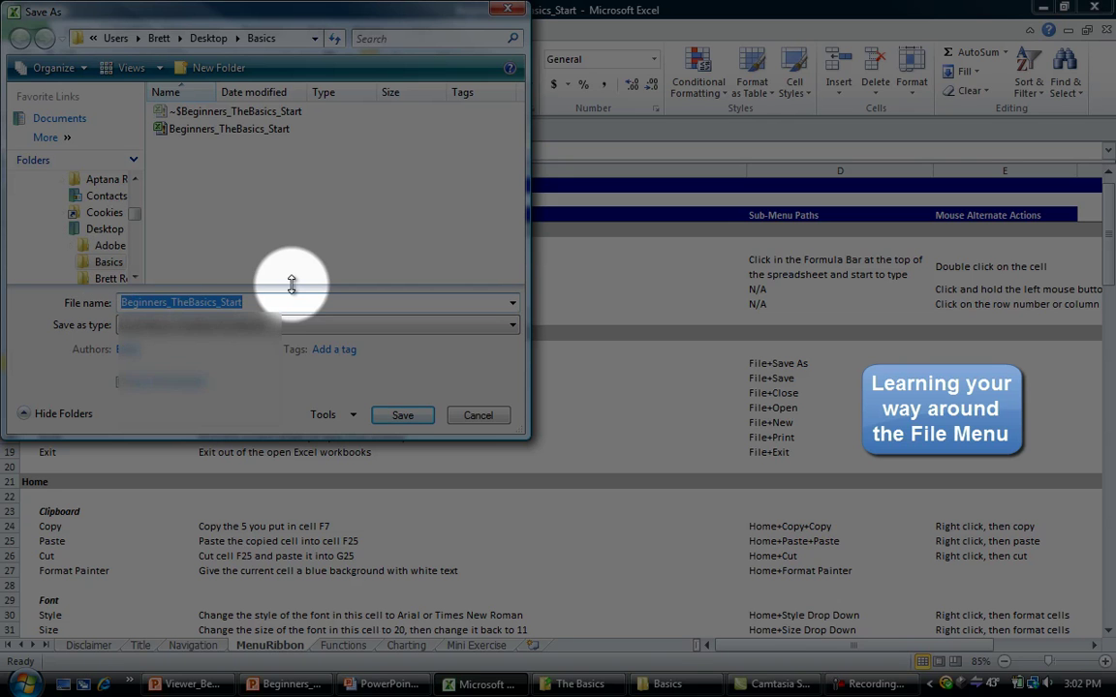
type("Brett")
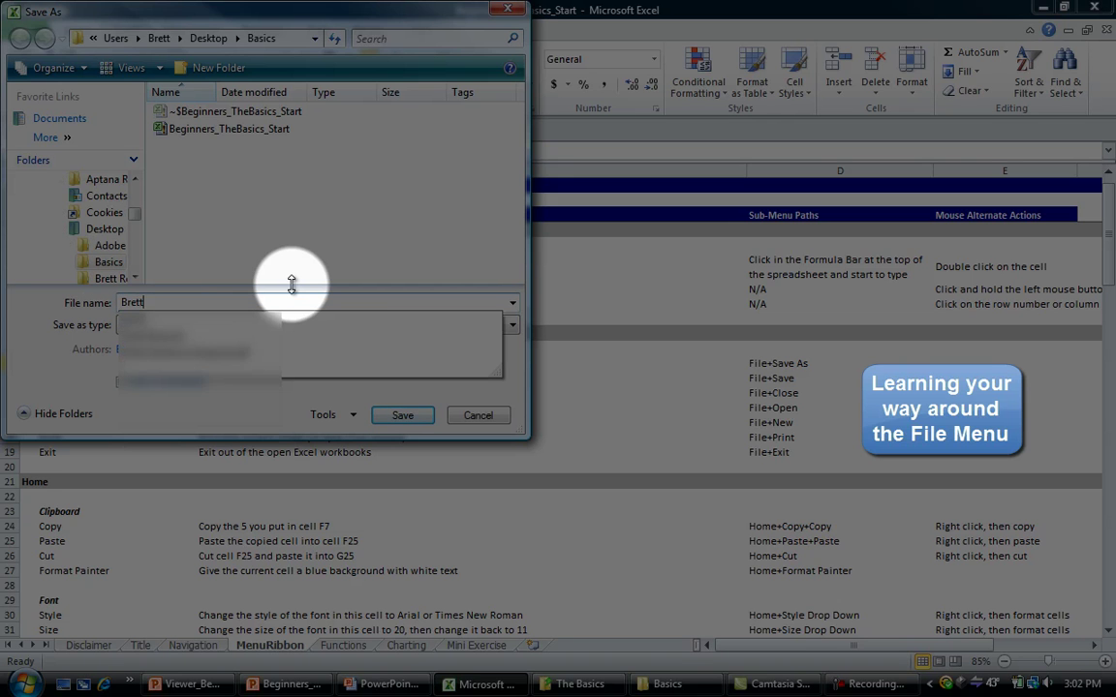
type("sTutori")
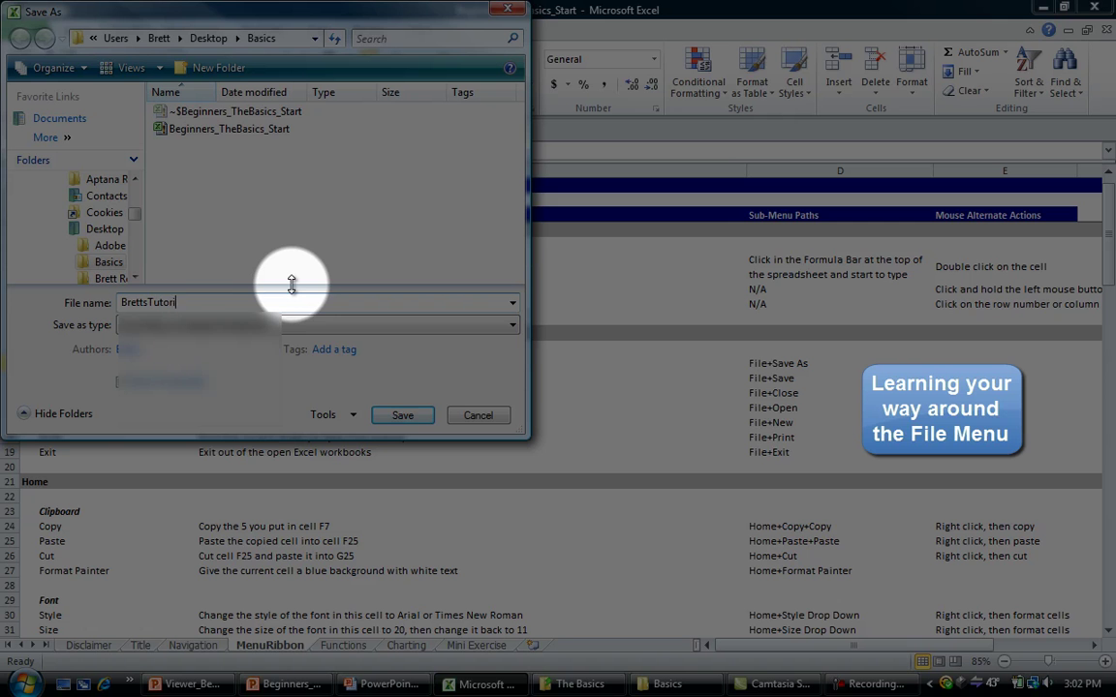
type("al")
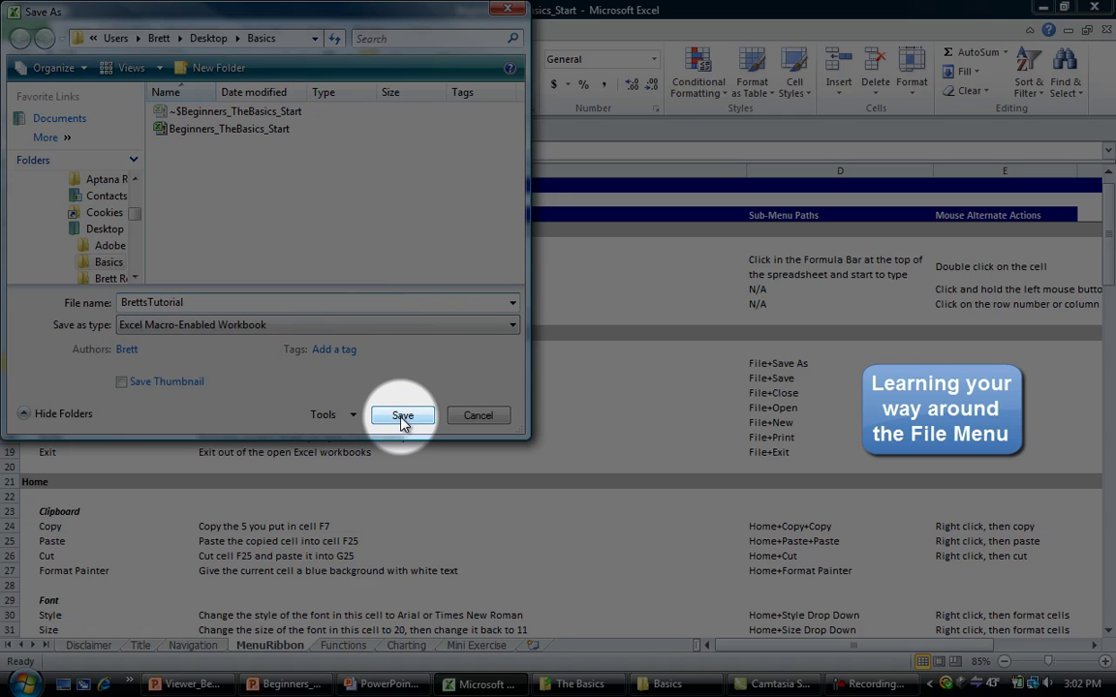
left_click(402, 416)
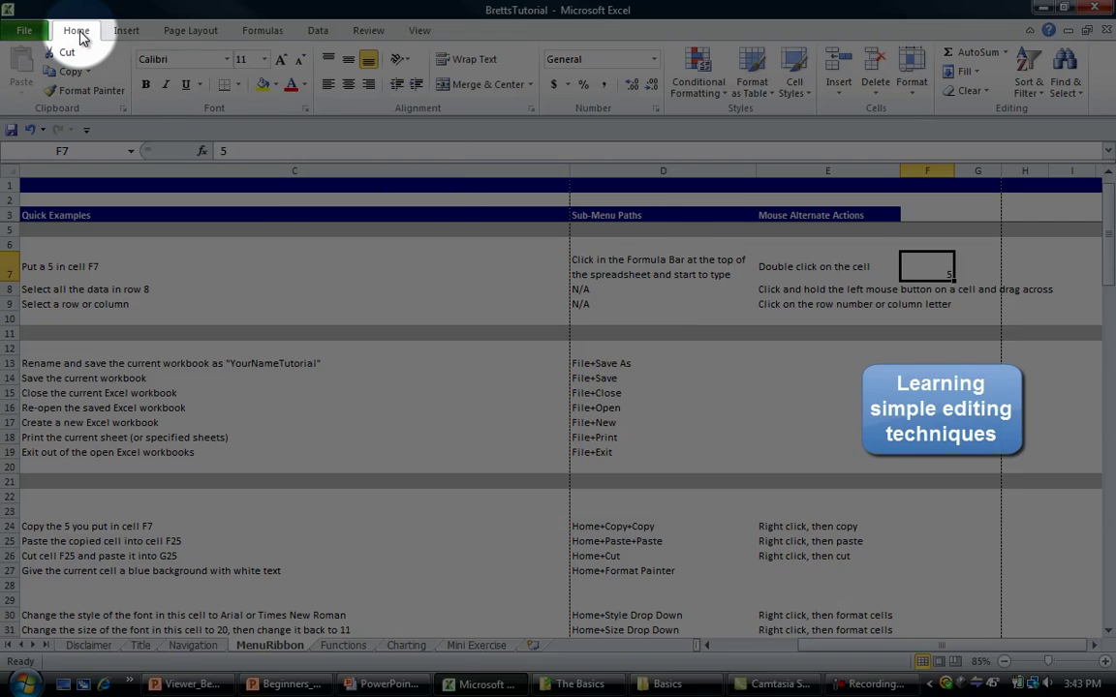
- Copy the value 5 from cell F7 on the MenuRibbon sheet
left_click(79, 35)
left_click(74, 73)
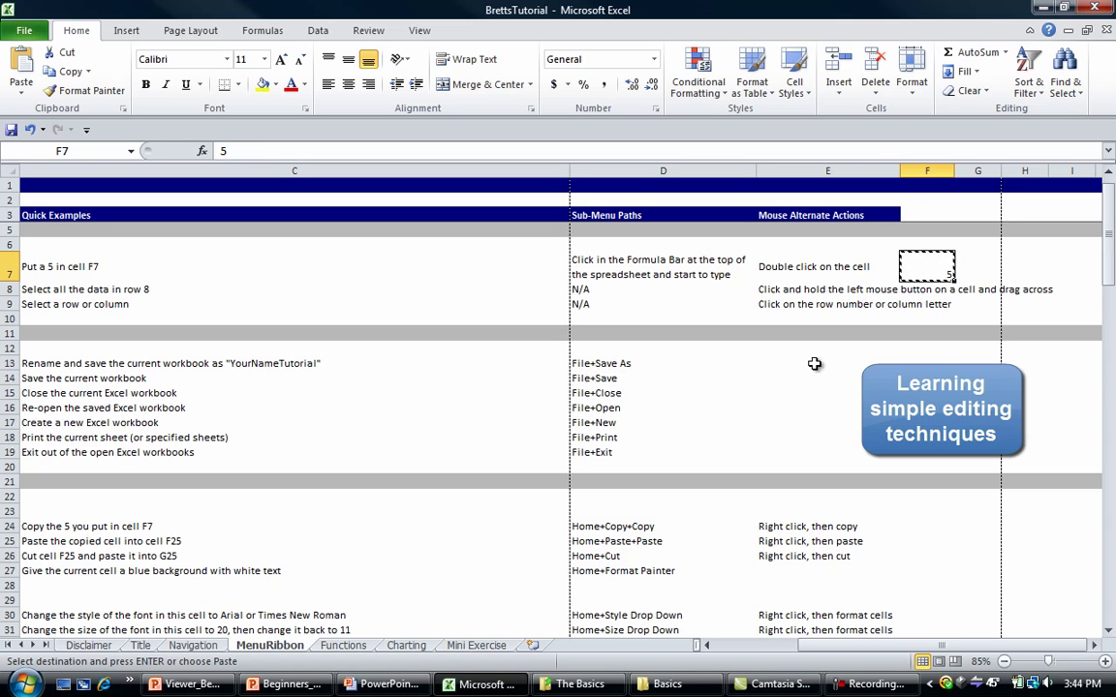
left_click(157, 541)
key("Left")
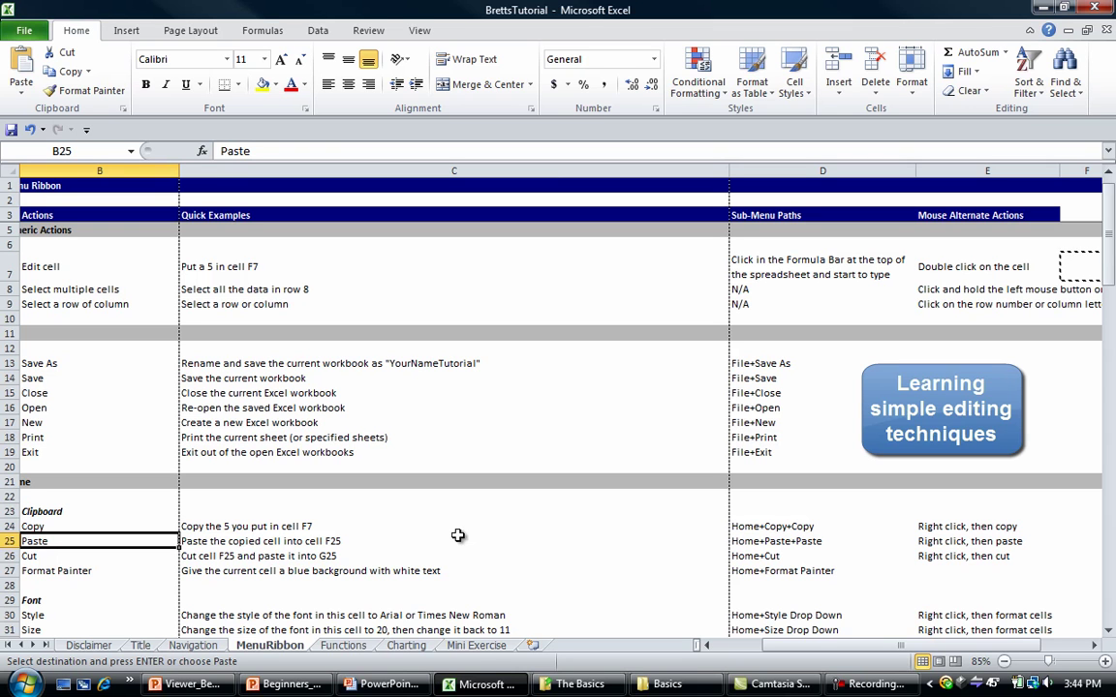
- Paste the copied 5 into cell F25
left_click(1057, 542)
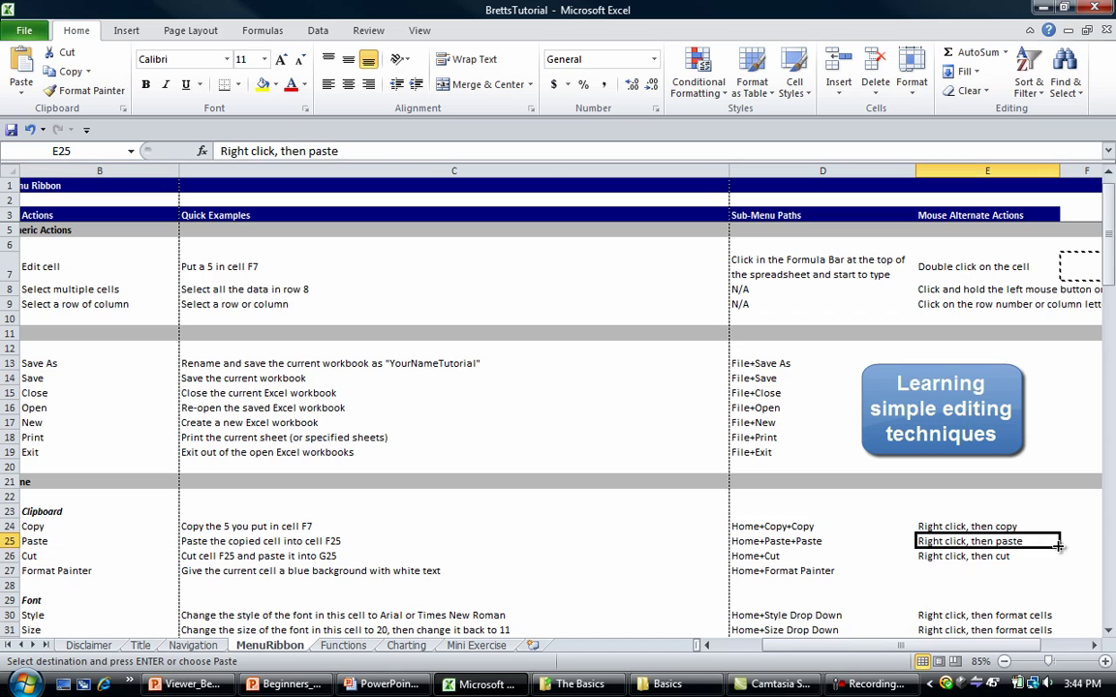
left_click(1073, 543)
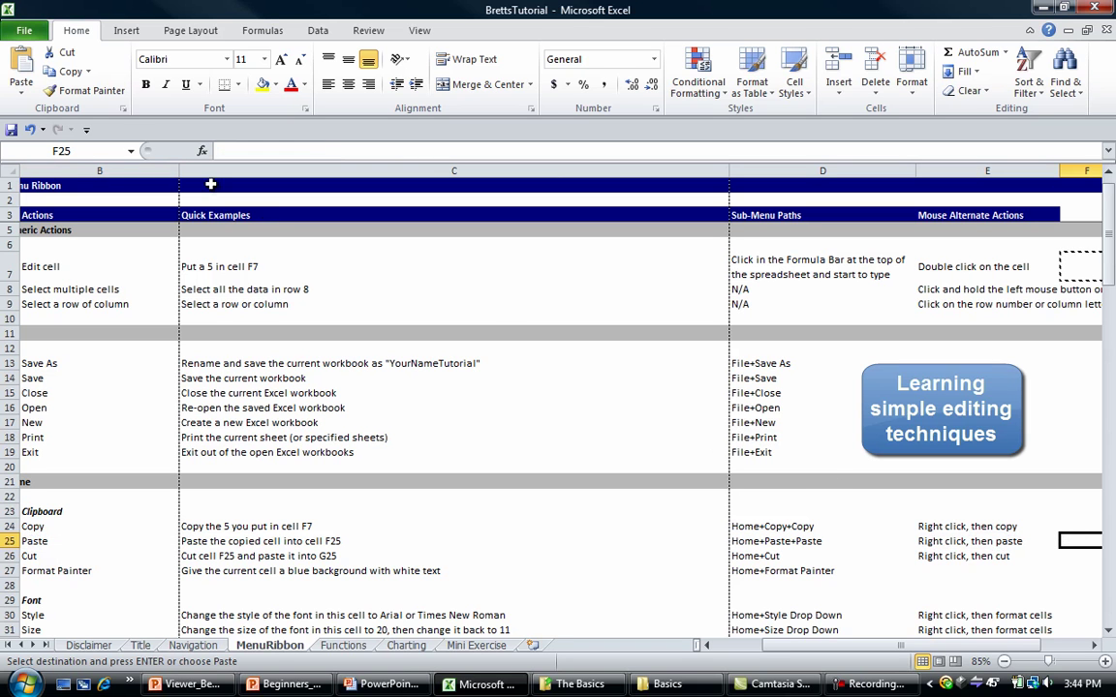
left_click(27, 64)
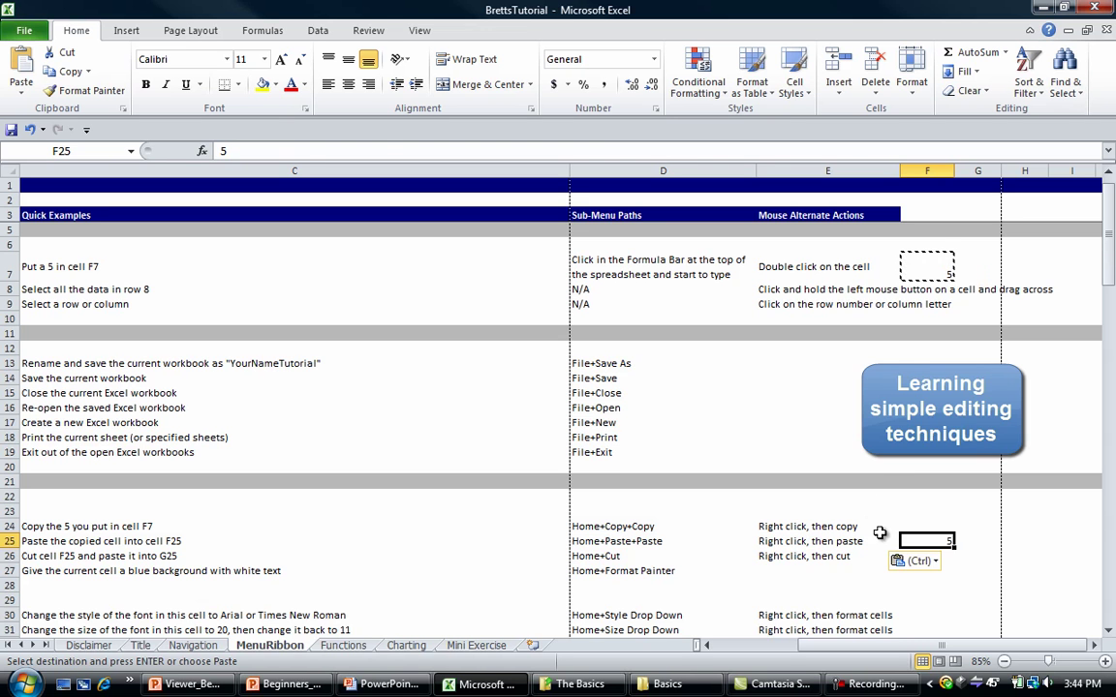
left_click(121, 559)
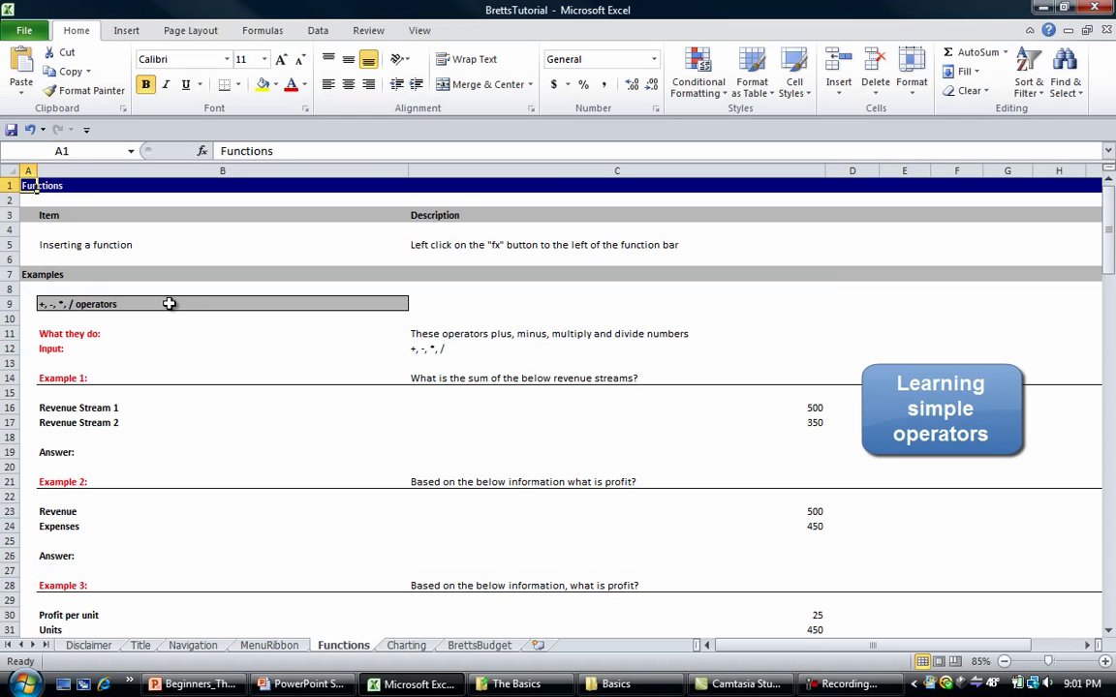
- Enter =C16+C17 in C19 so Example 1's answer shows 850
left_click(154, 349)
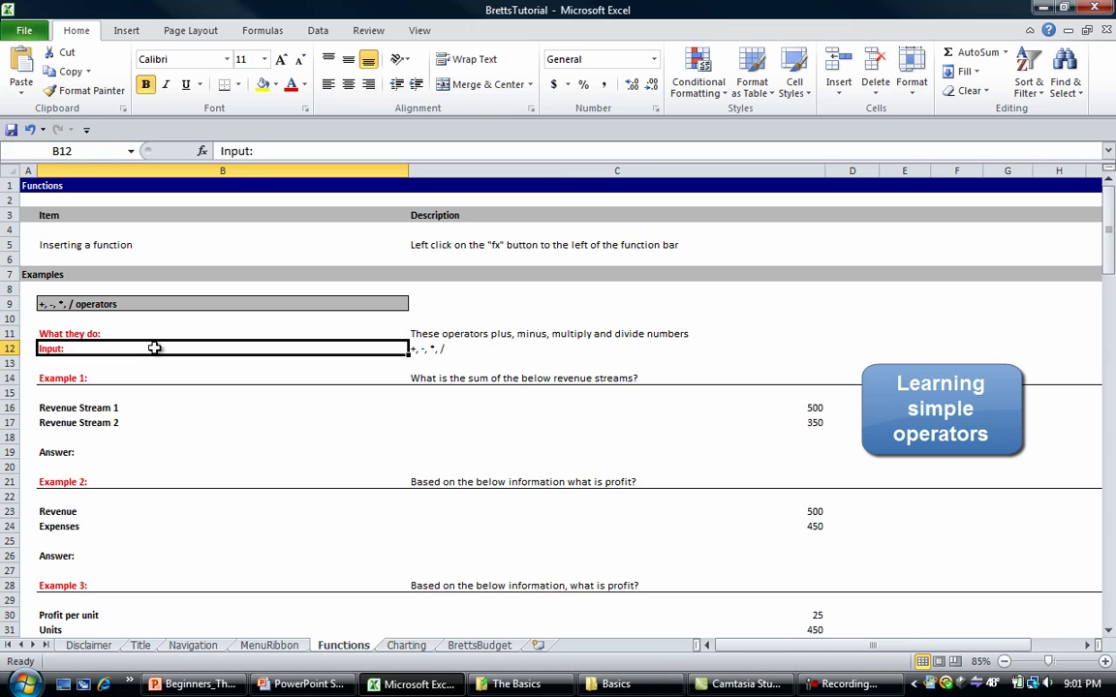
key("Down")
key("Down")
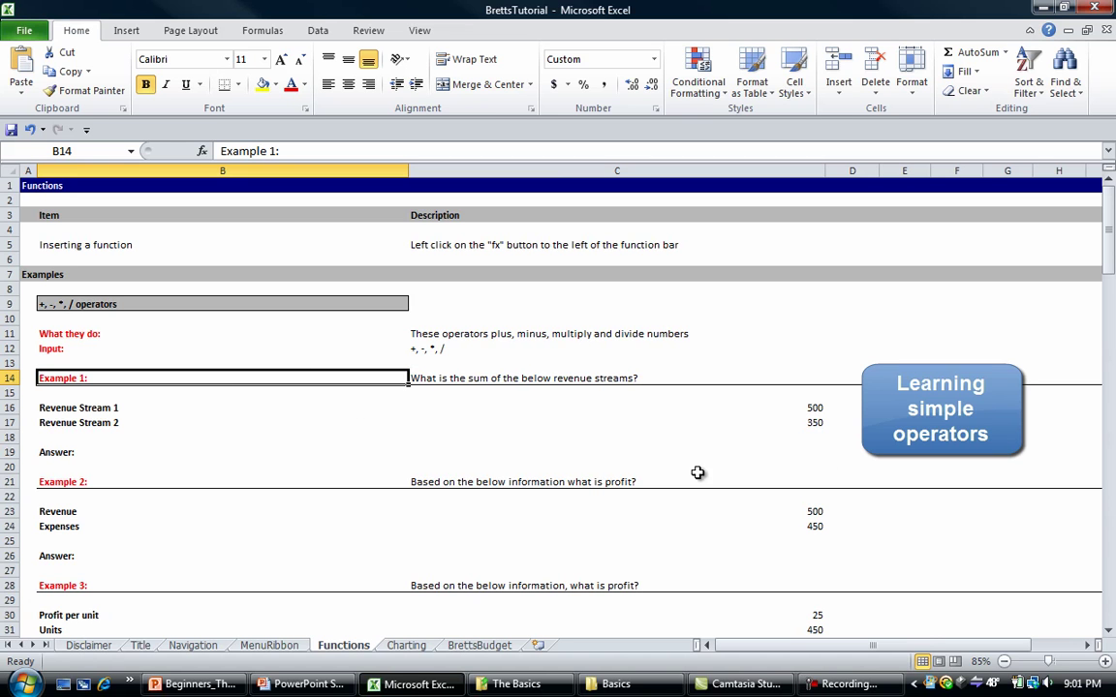
left_click(320, 451)
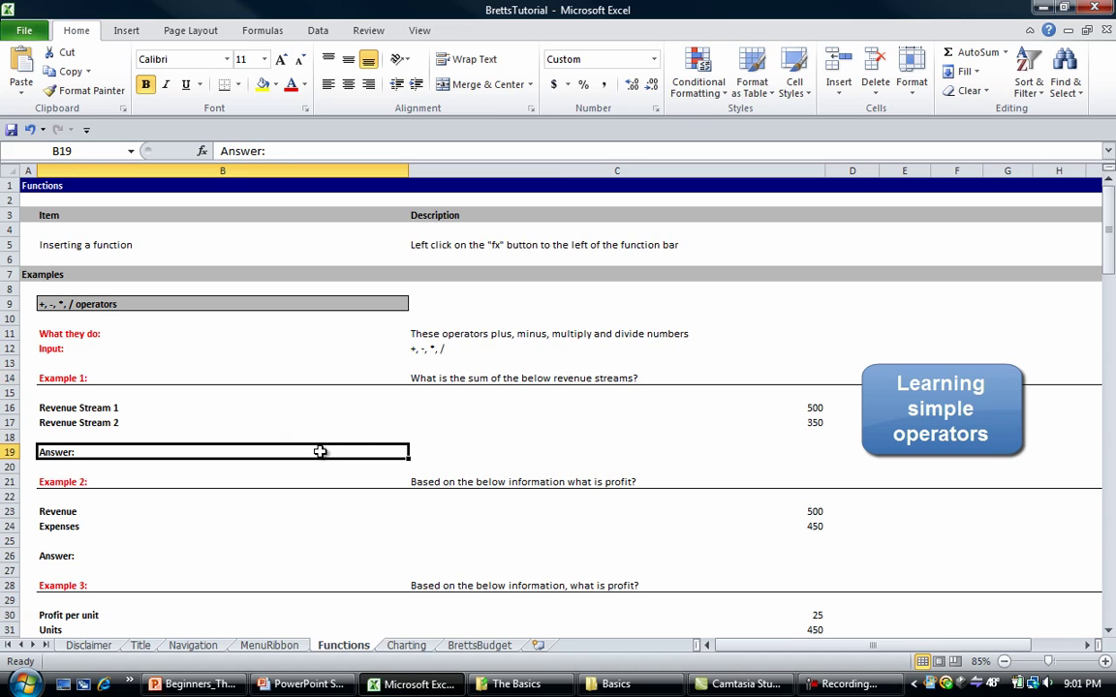
key("Right")
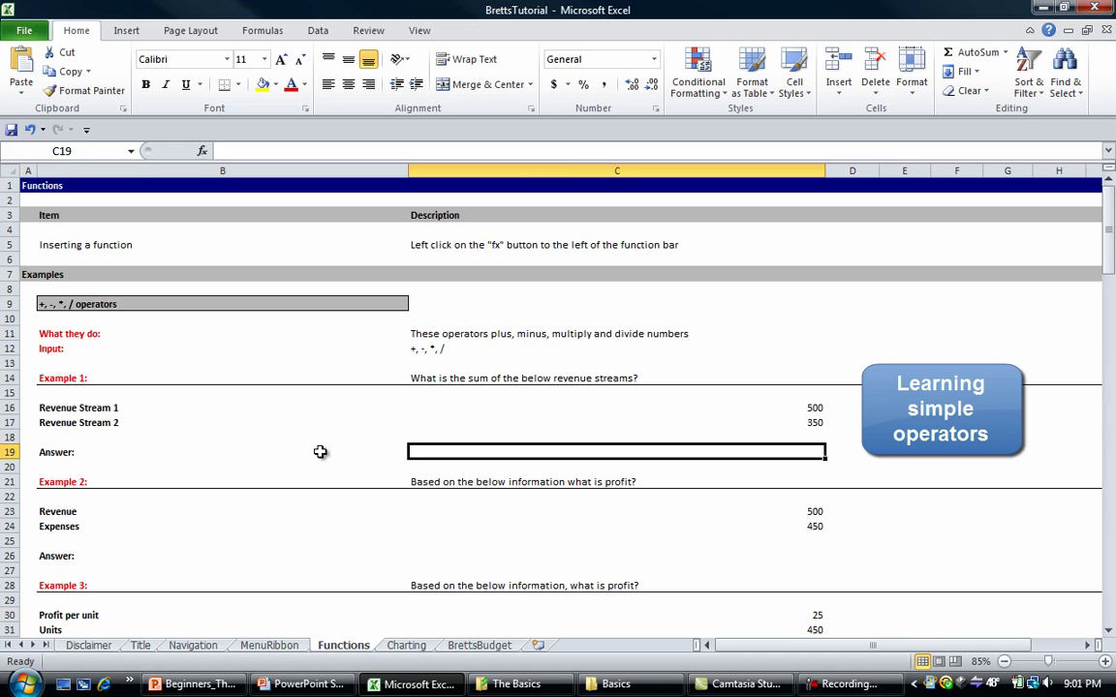
type("=")
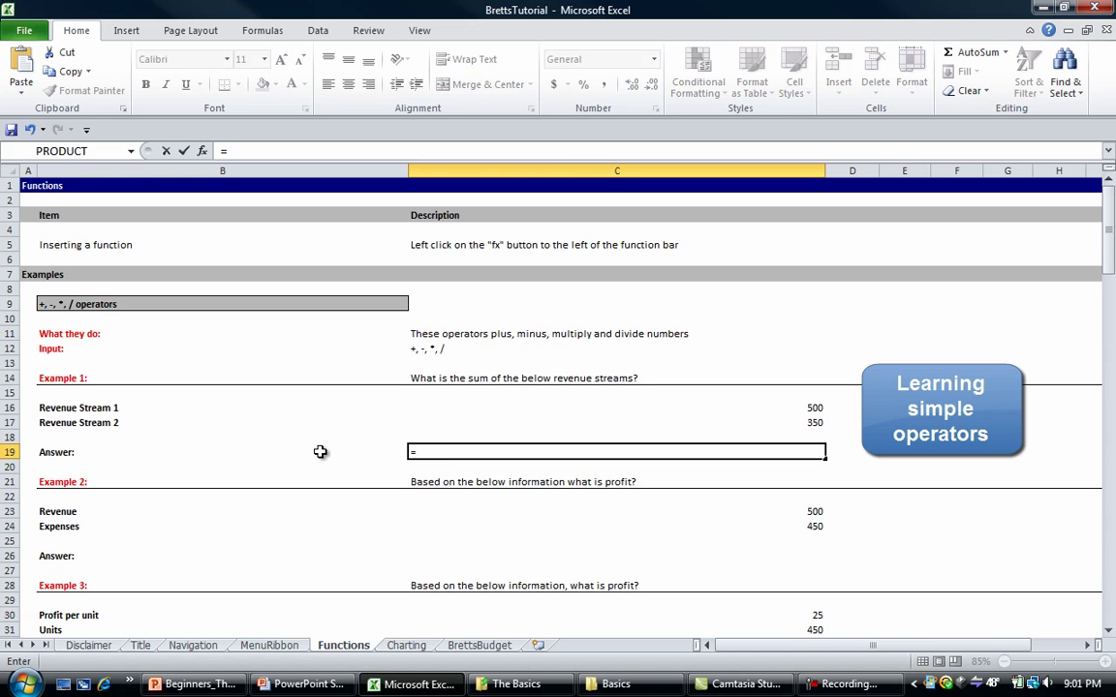
left_click(623, 413)
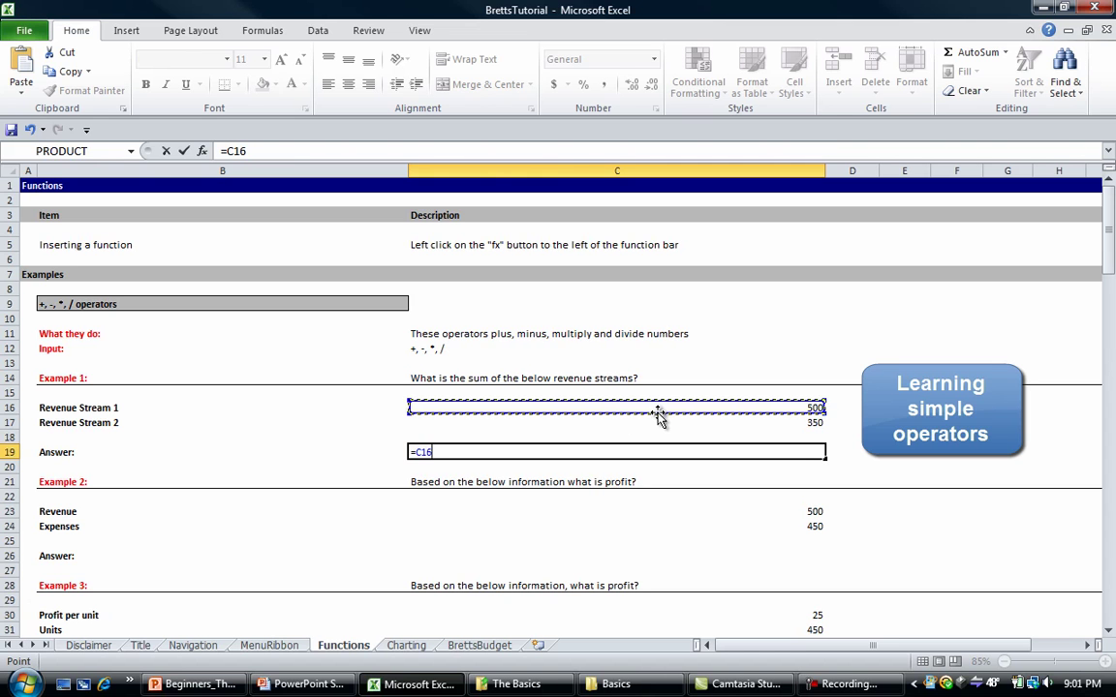
type("+")
left_click(662, 430)
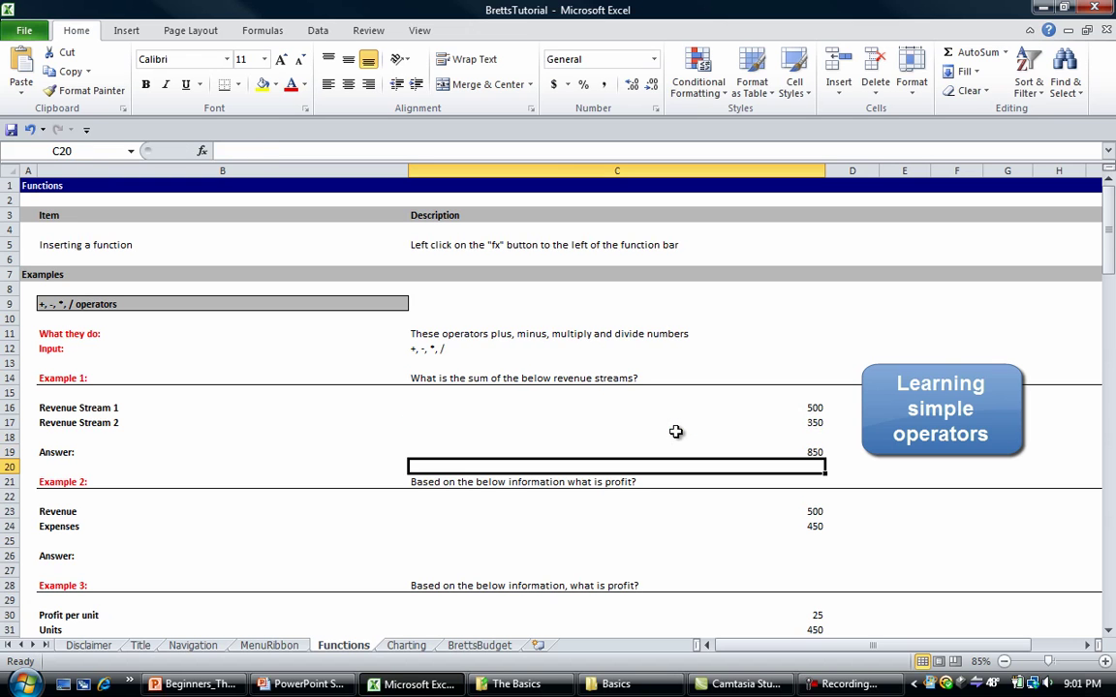
key("Up")
key("Down")
key("Down")
key("Down")
key("Down")
key("Down")
key("Down")
key("Down")
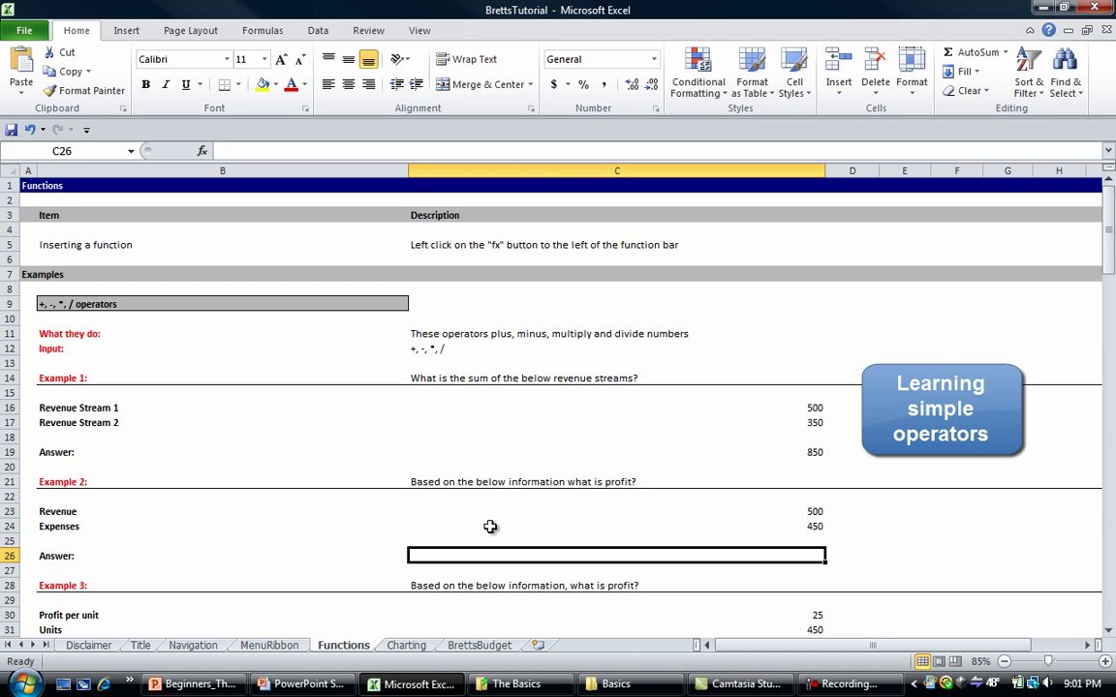
- Enter =C23-C24 as Example 2's profit answer, giving 50
type("=")
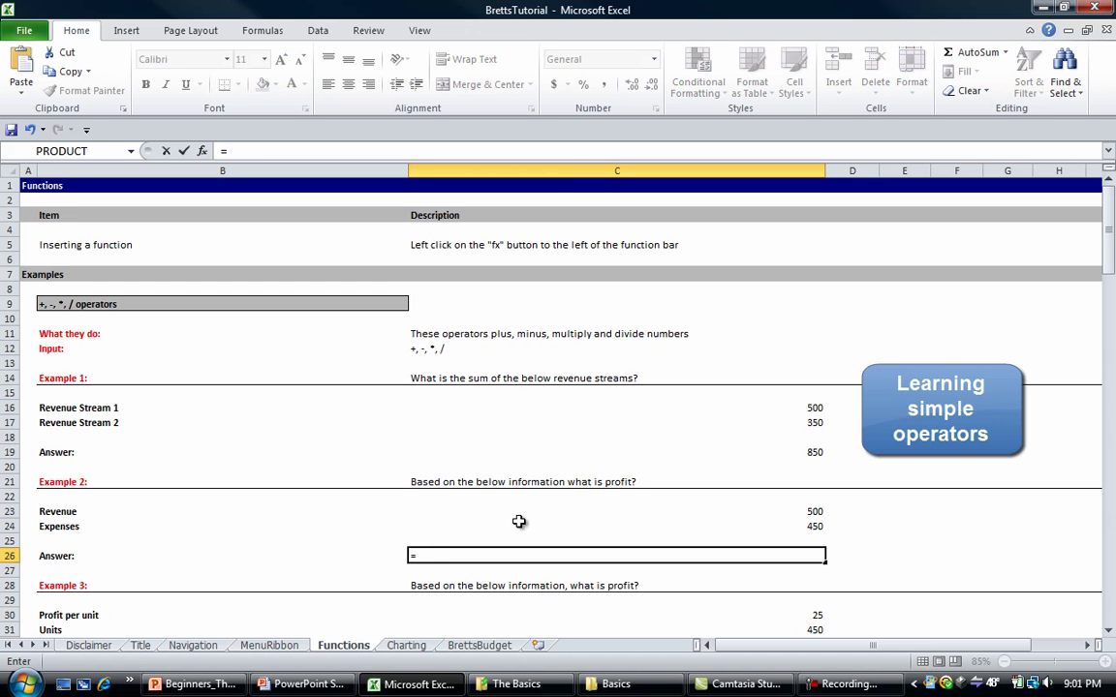
left_click(518, 526)
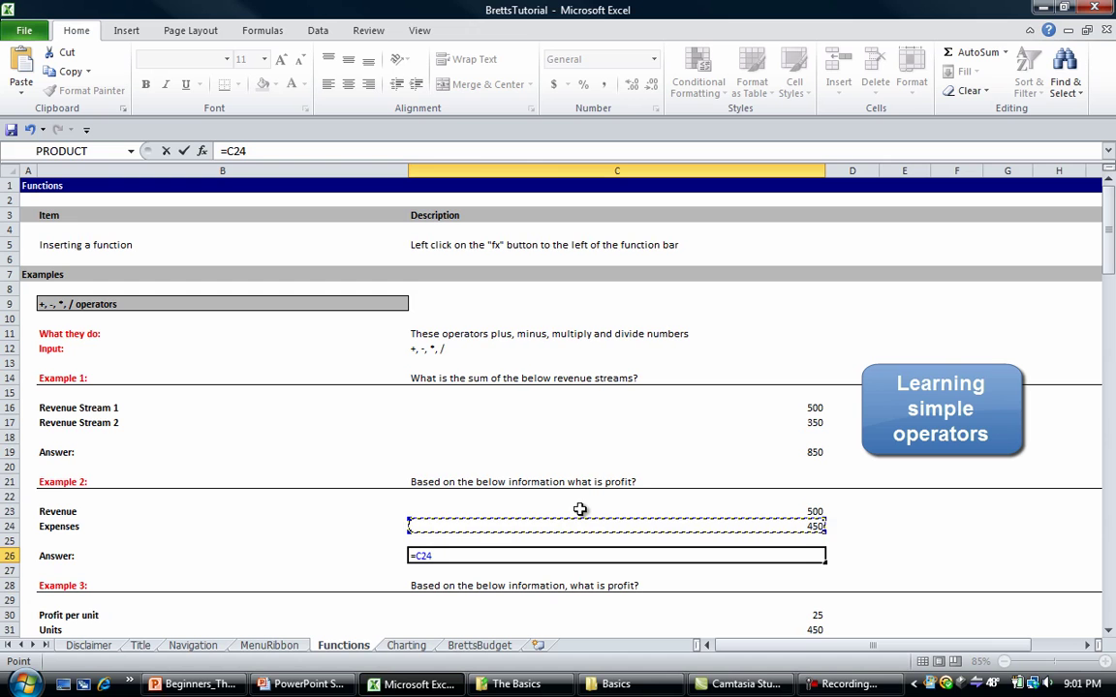
left_click(580, 511)
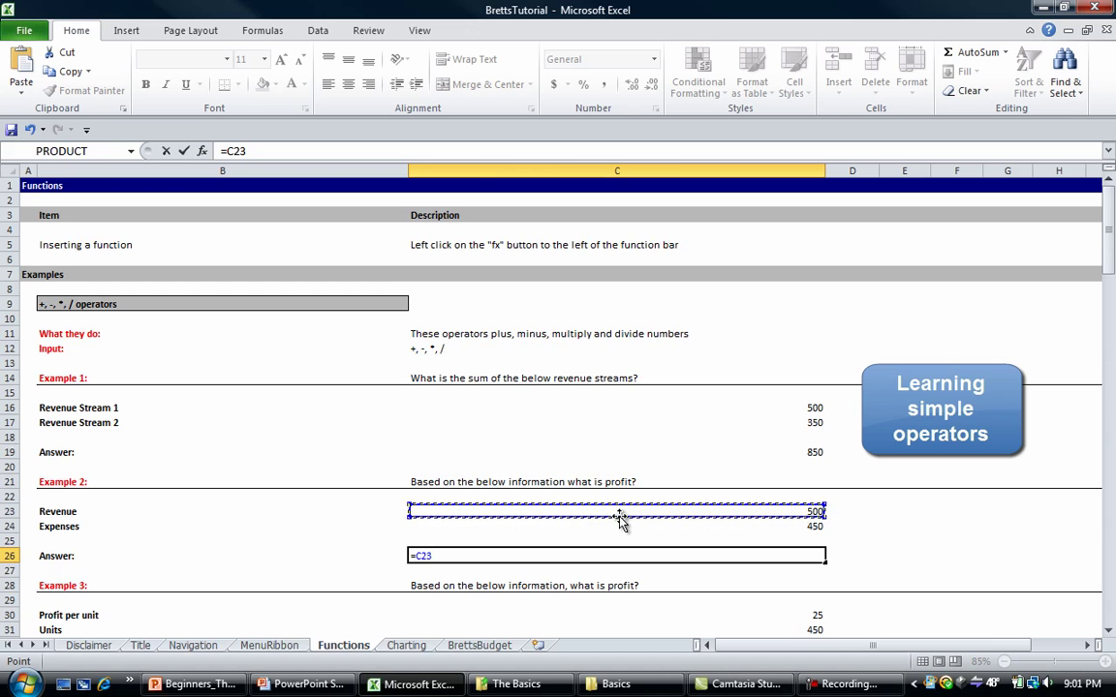
type("-")
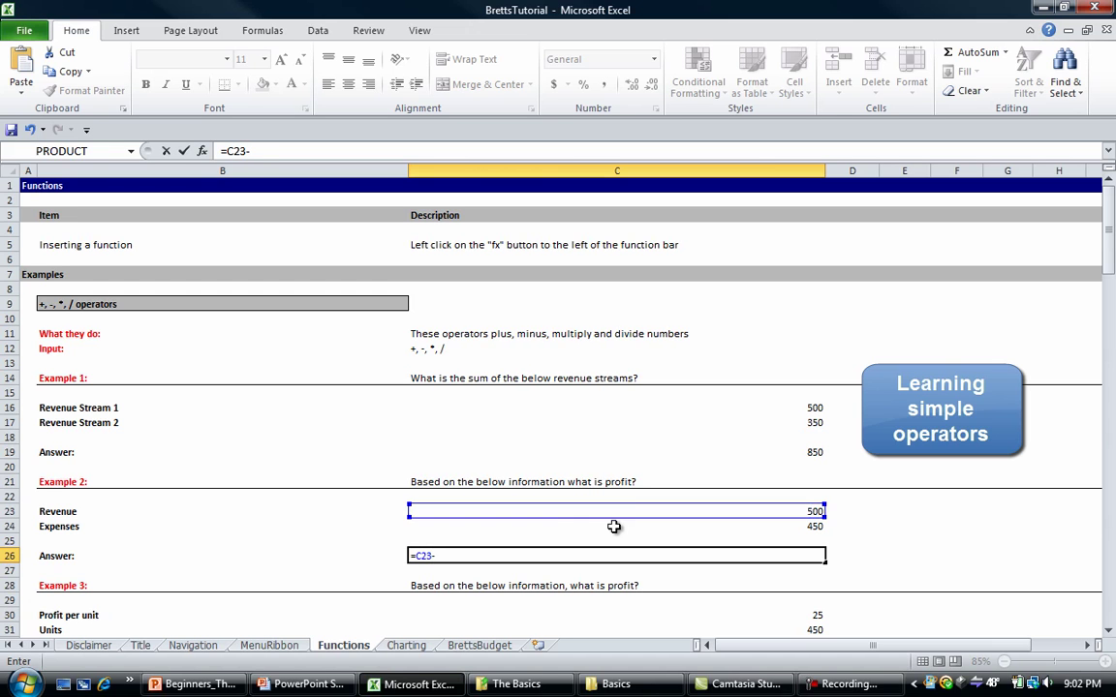
left_click(610, 530)
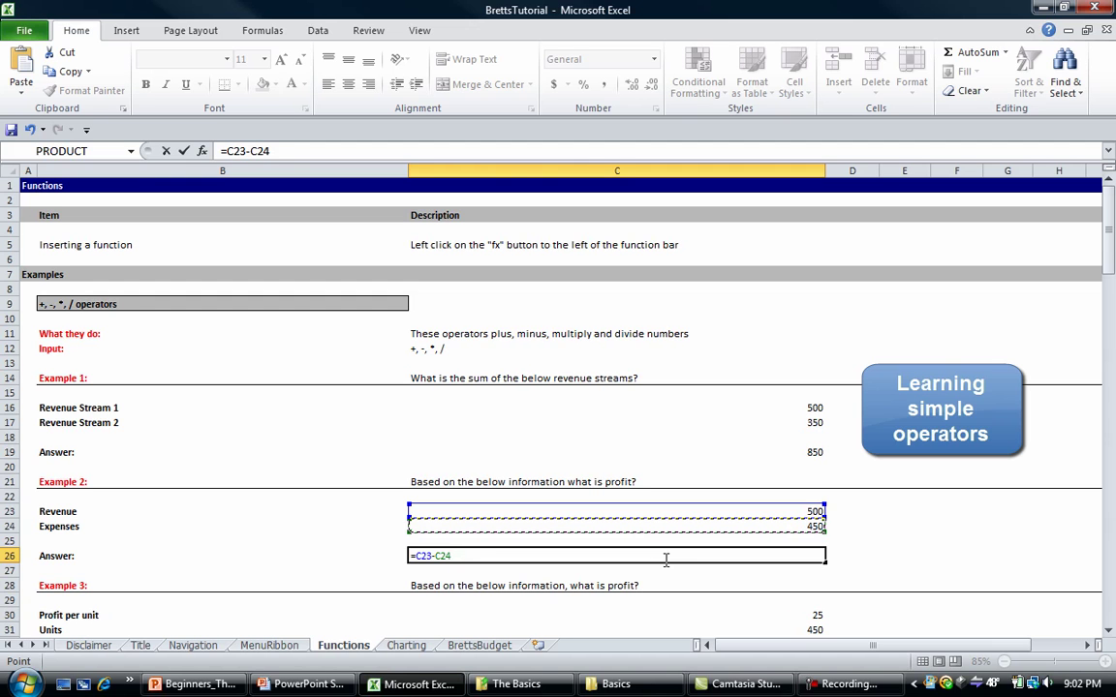
key("Return")
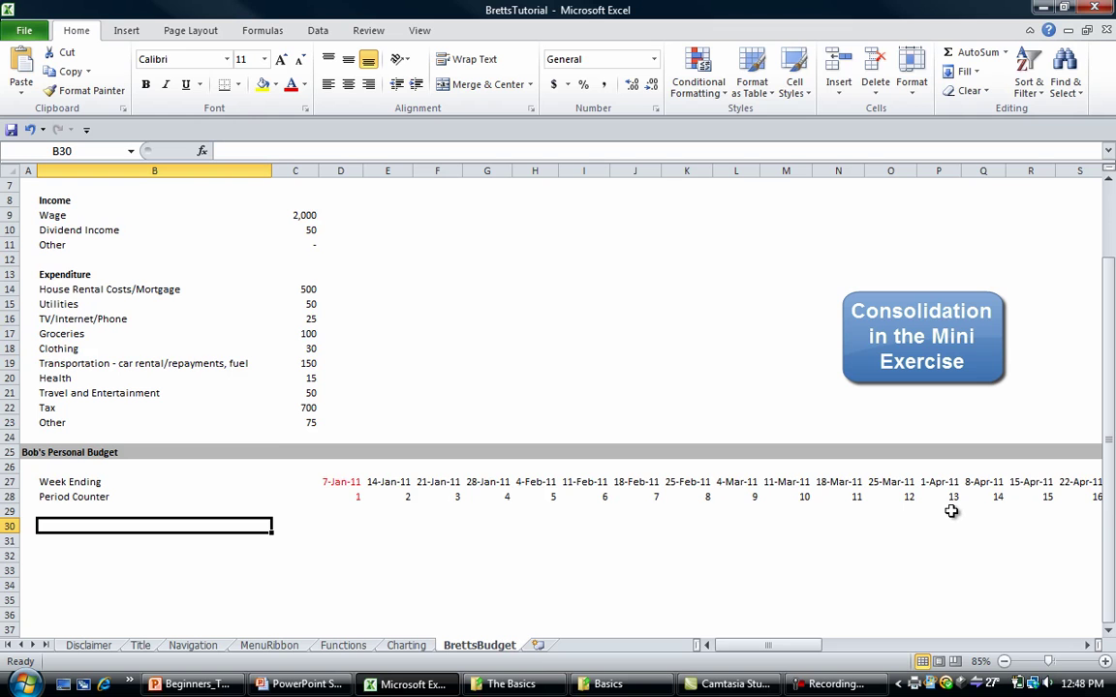
- Type 'Income' in B30 and give it a Blue, Accent 1 fill
type("Income")
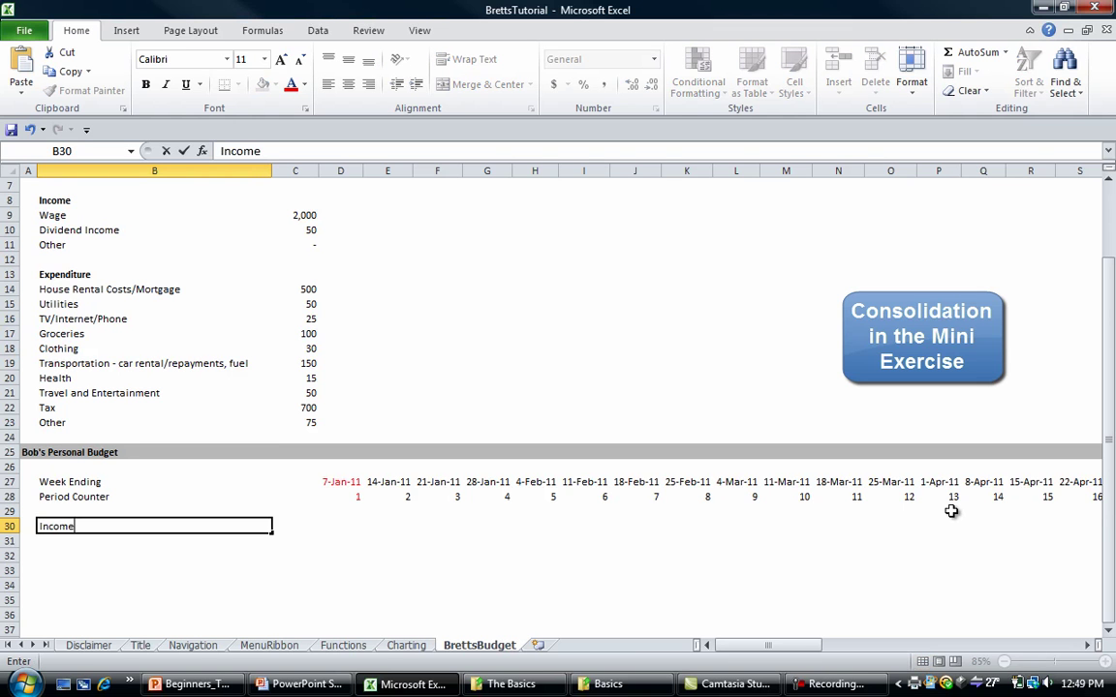
key("Return")
key("Up")
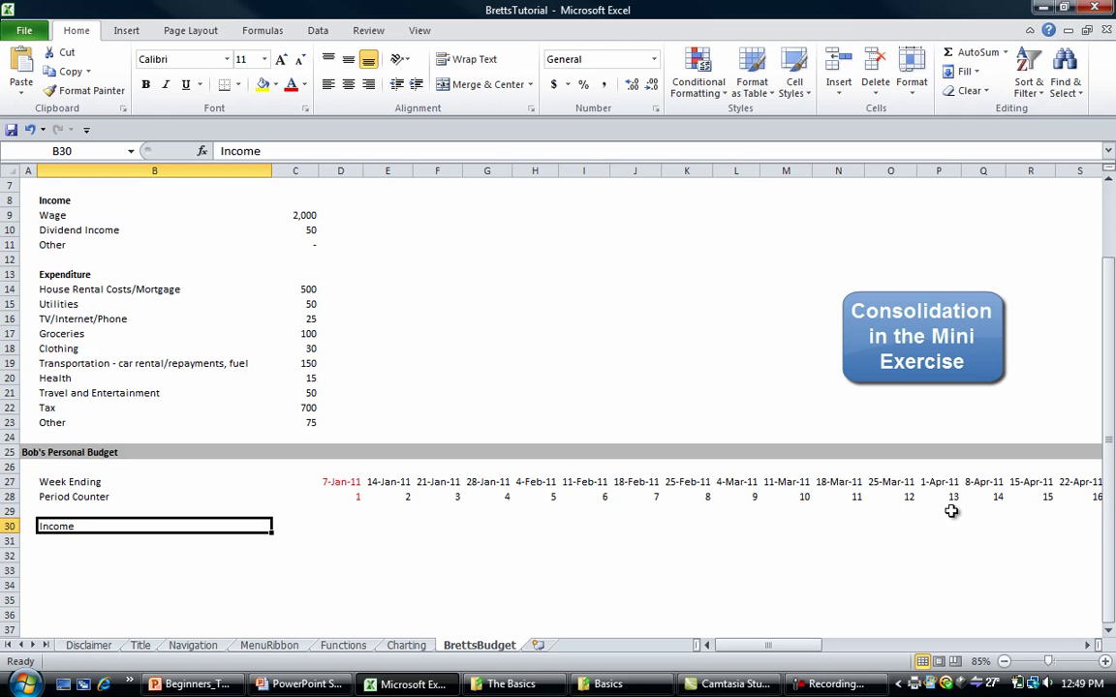
left_click(275, 84)
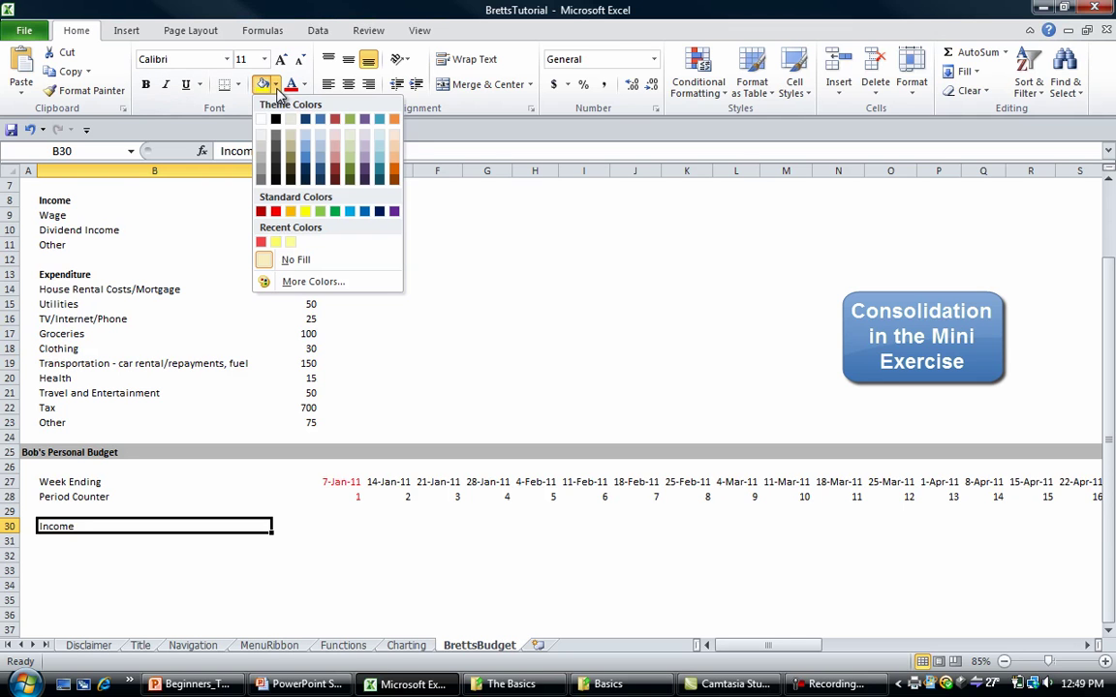
left_click(320, 121)
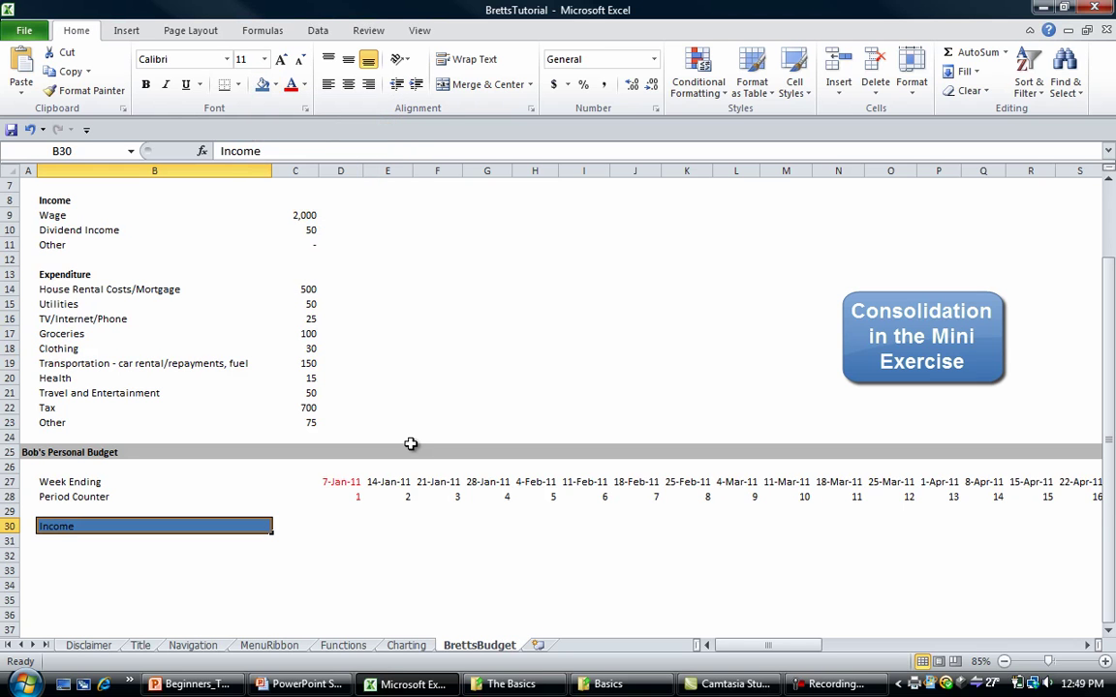
- Enter Wage, Dividend Income, Other and Total Income in cells B32:B35
key("Down")
key("Down")
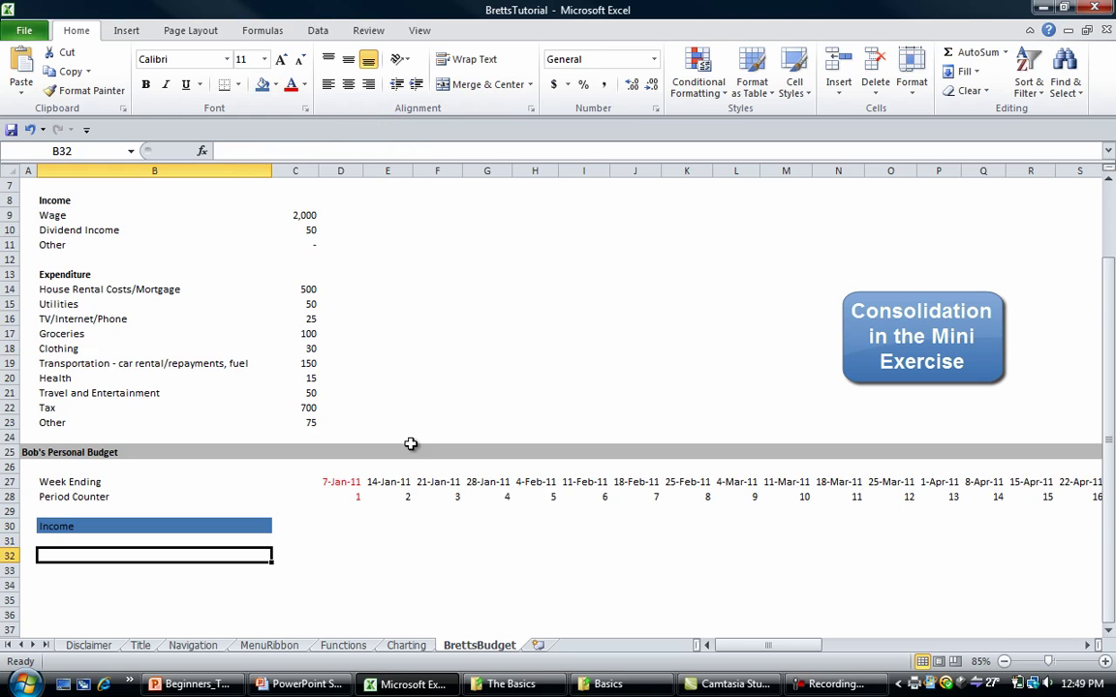
type("Wage")
key("Return")
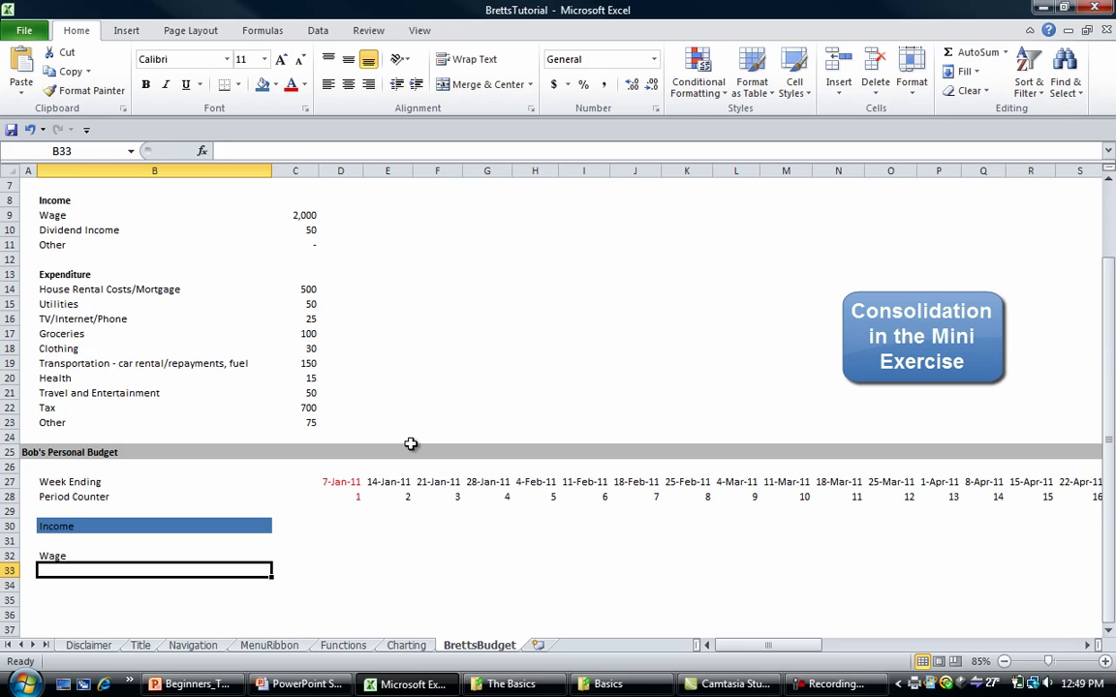
type("Dividen")
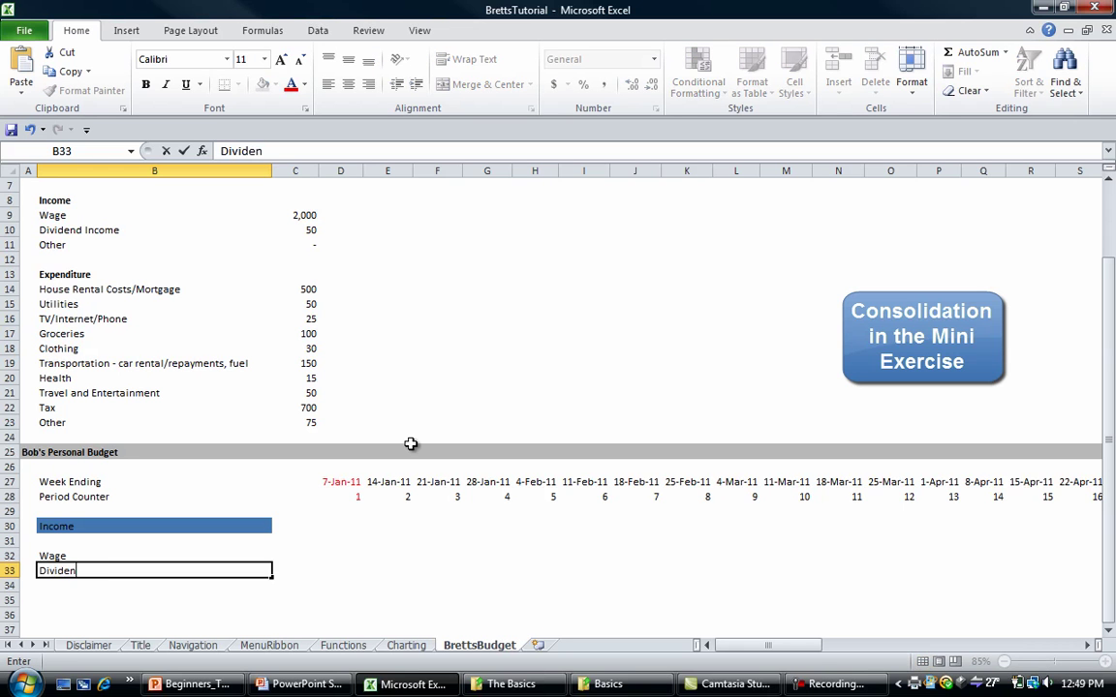
type("d Income")
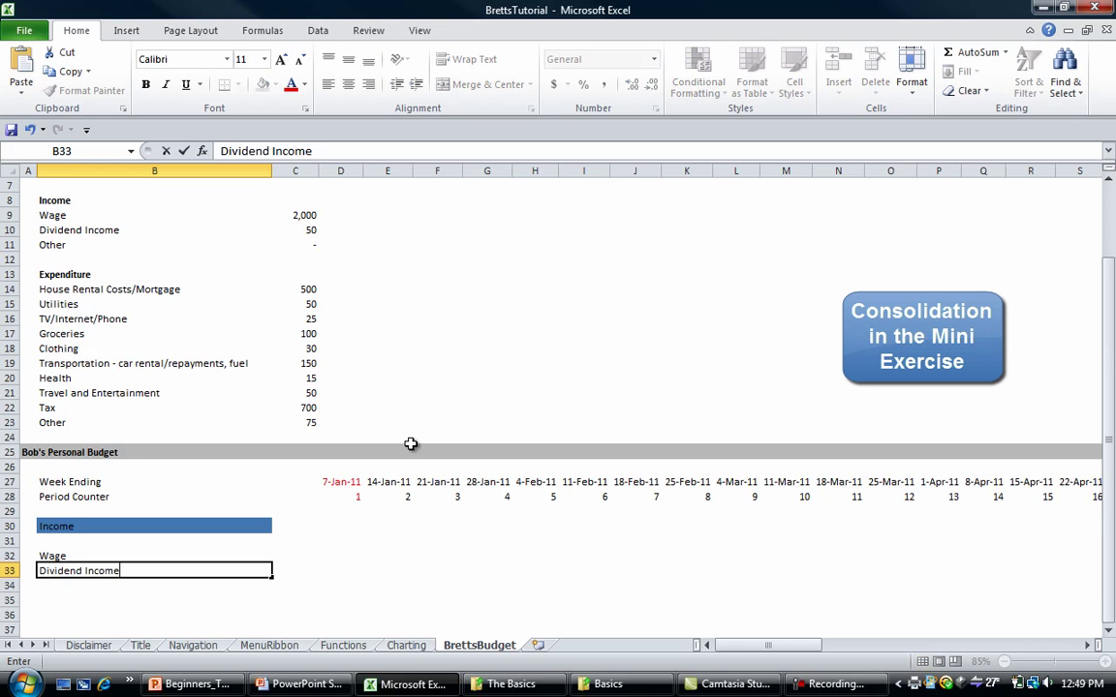
key("Return")
type("Other")
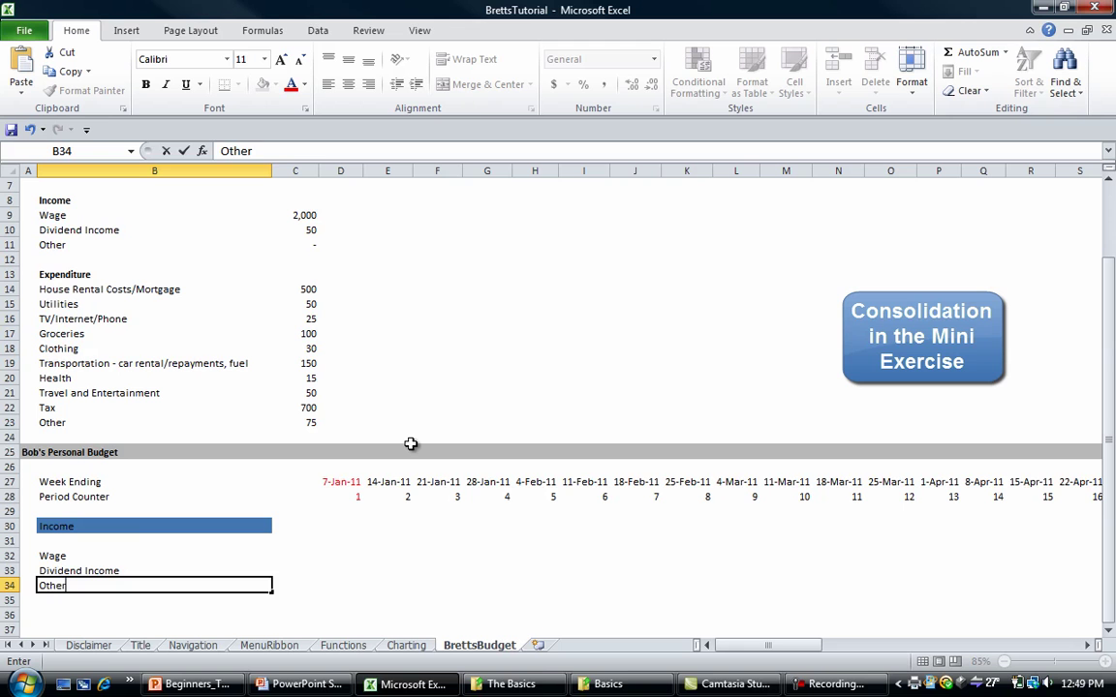
key("Return")
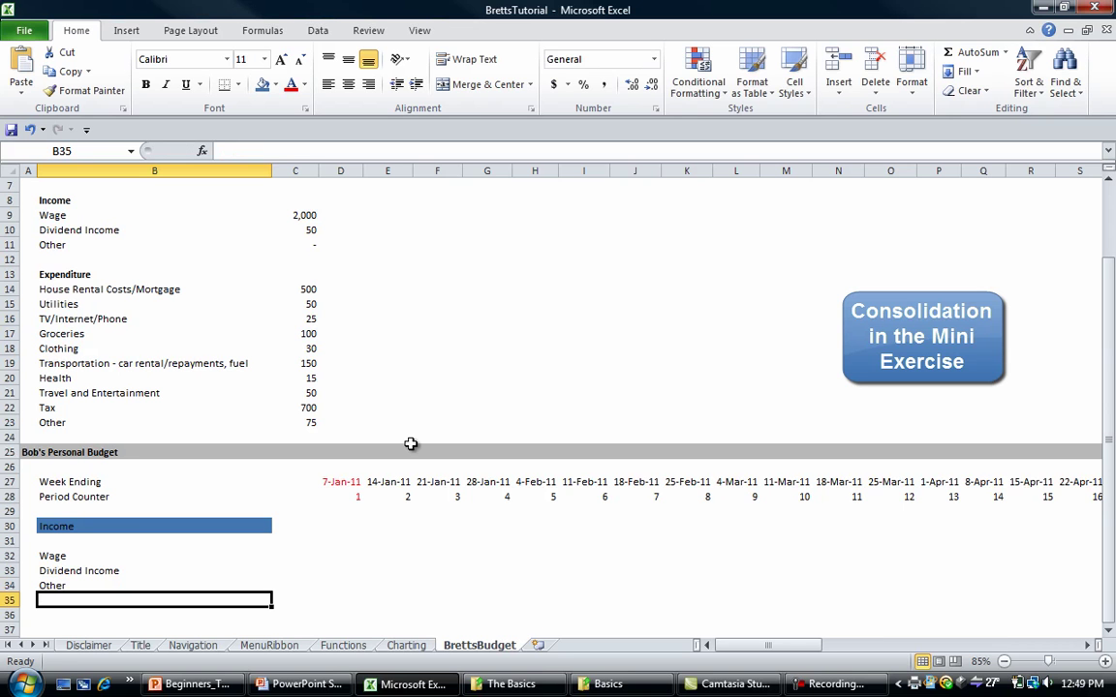
type("Total")
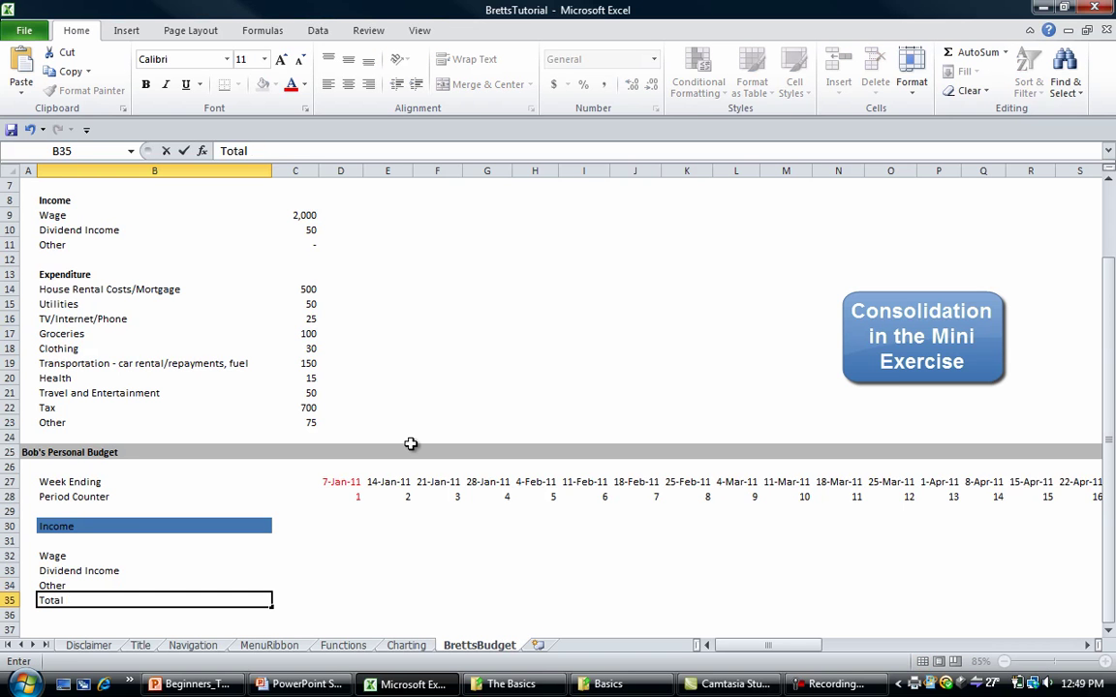
type(" Income")
key("Return")
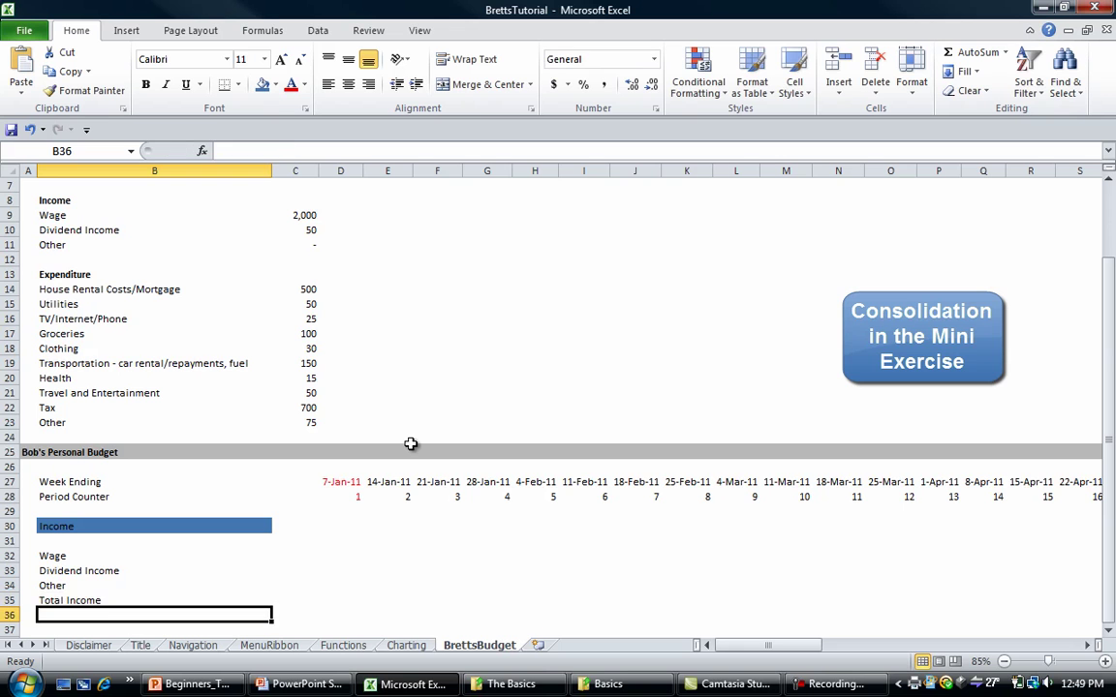
key("Up")
key("Right")
key("Right")
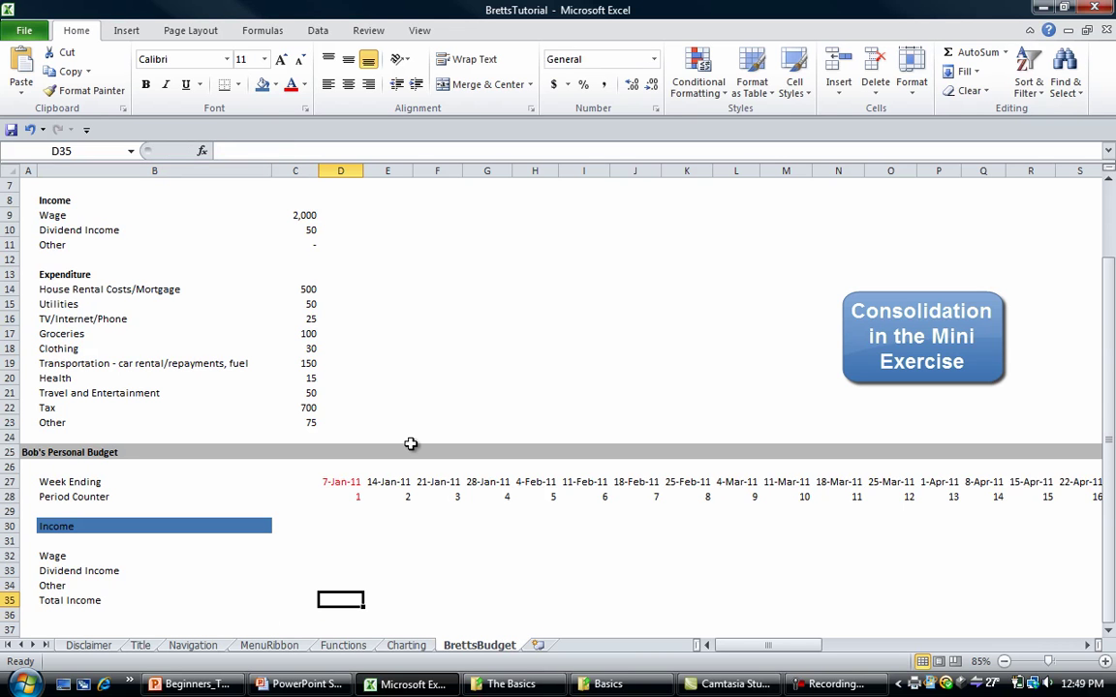
- Enter =$C9 in D32 so the first week's Wage shows 2,000
key("Up")
key("Up")
key("Up")
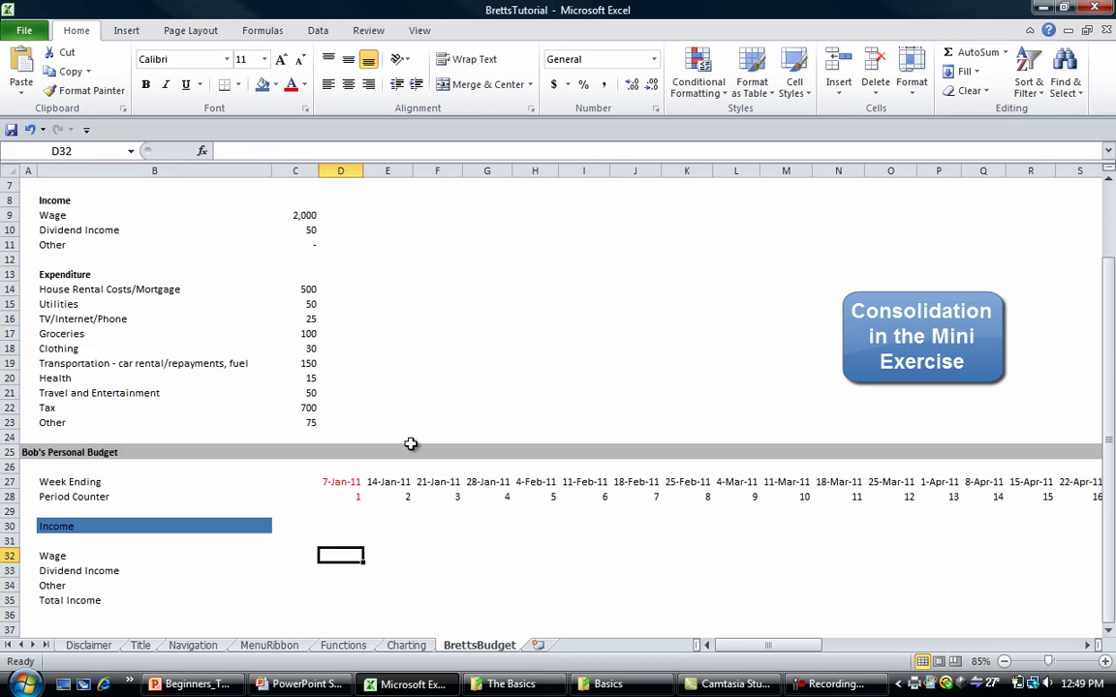
type("=")
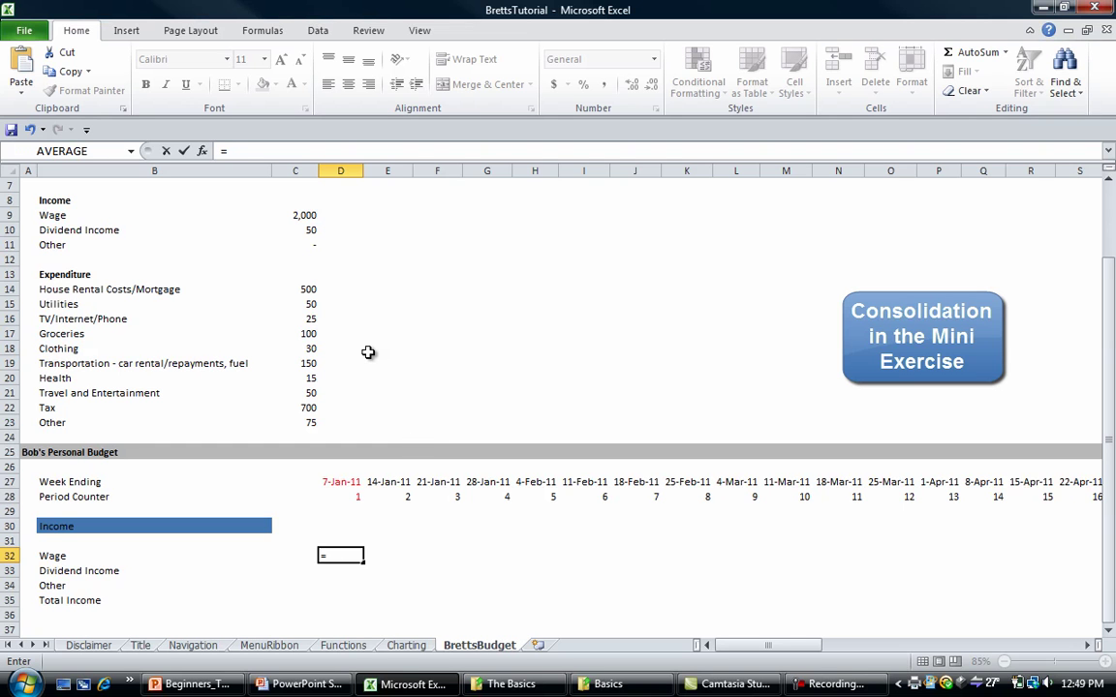
left_click(296, 215)
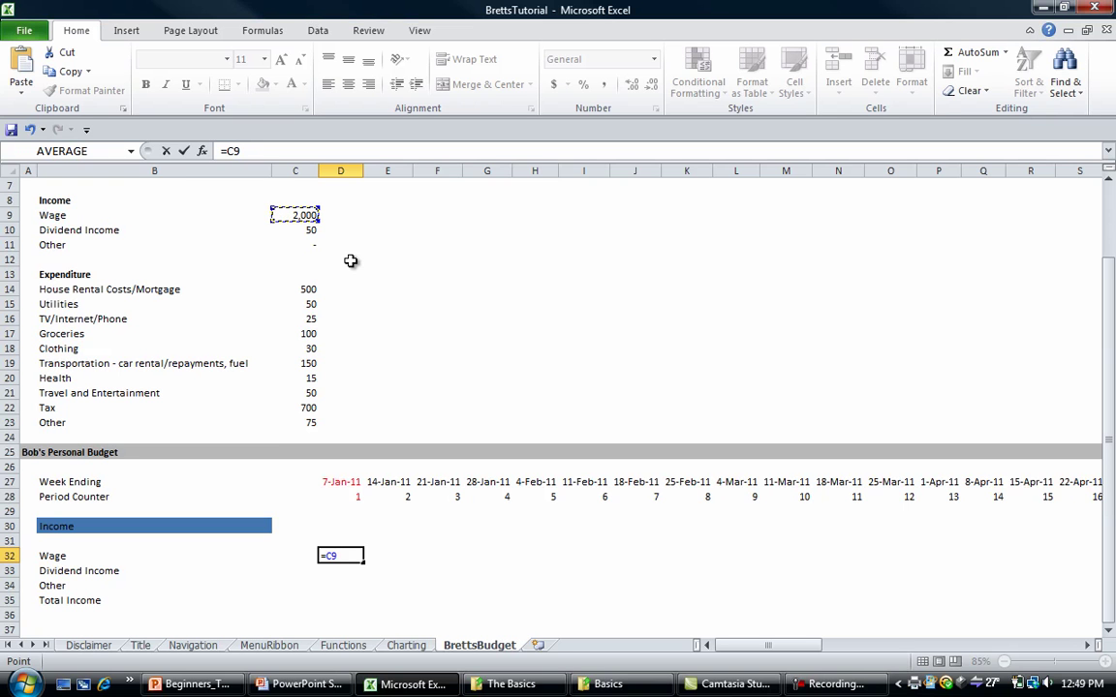
key("F4")
key("F4")
key("F4")
key("Return")
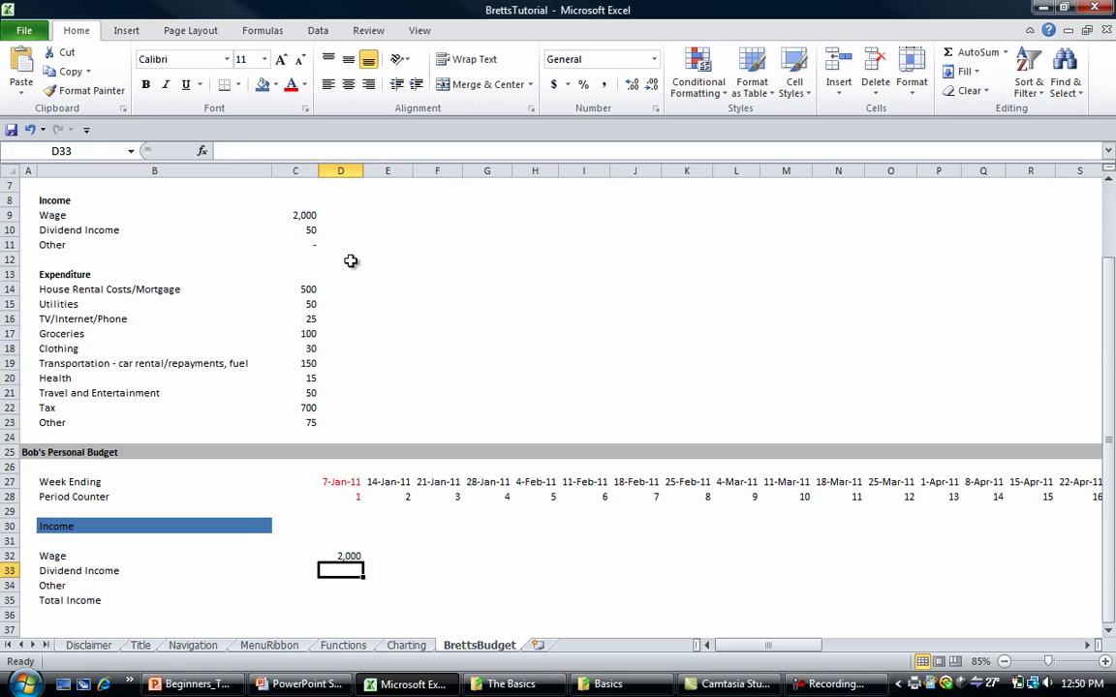
- Fill D32's =$C9 Wage formula right through I32 and confirm E32 reads =$C9
key("Up")
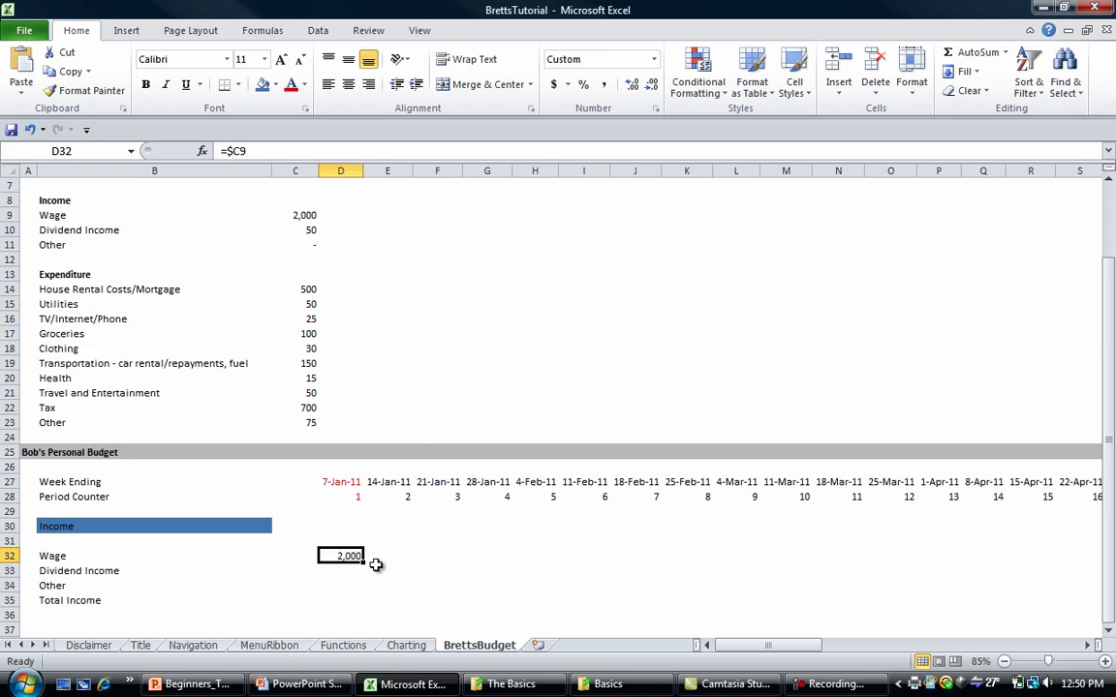
left_click_drag(364, 560, 605, 555)
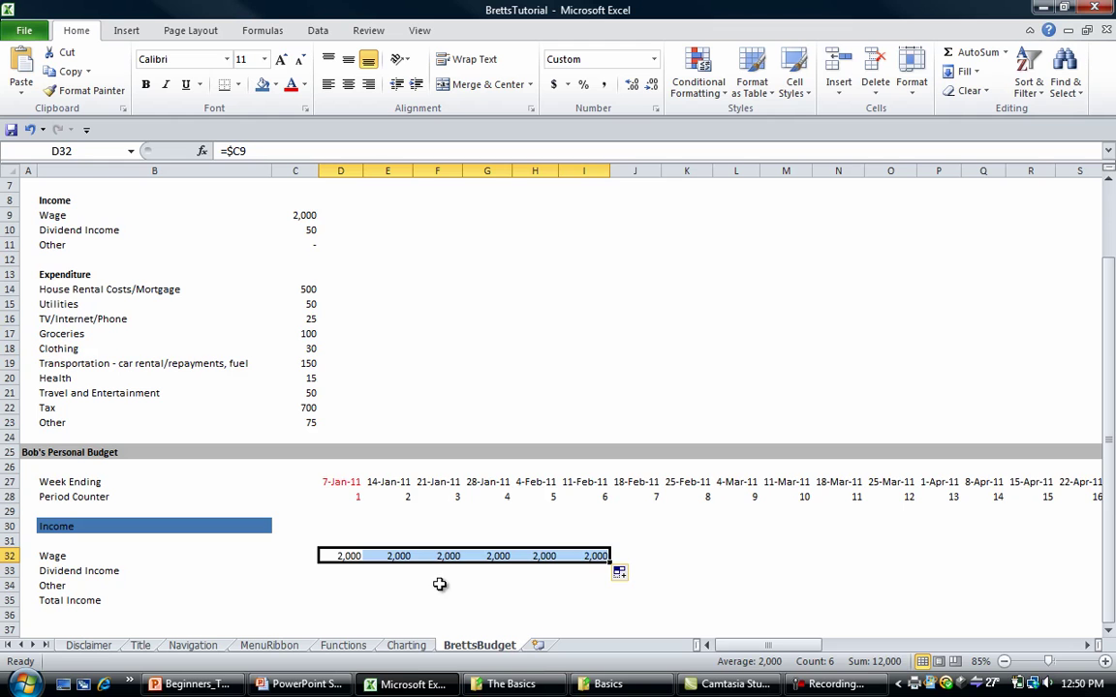
left_click(392, 557)
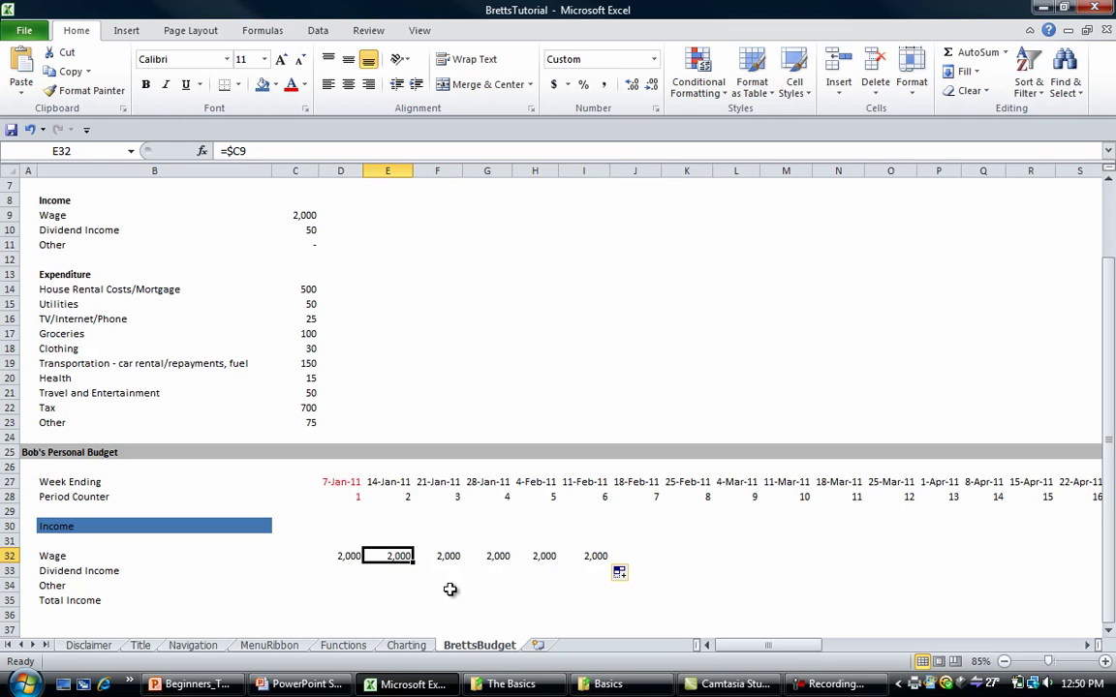
key("F2")
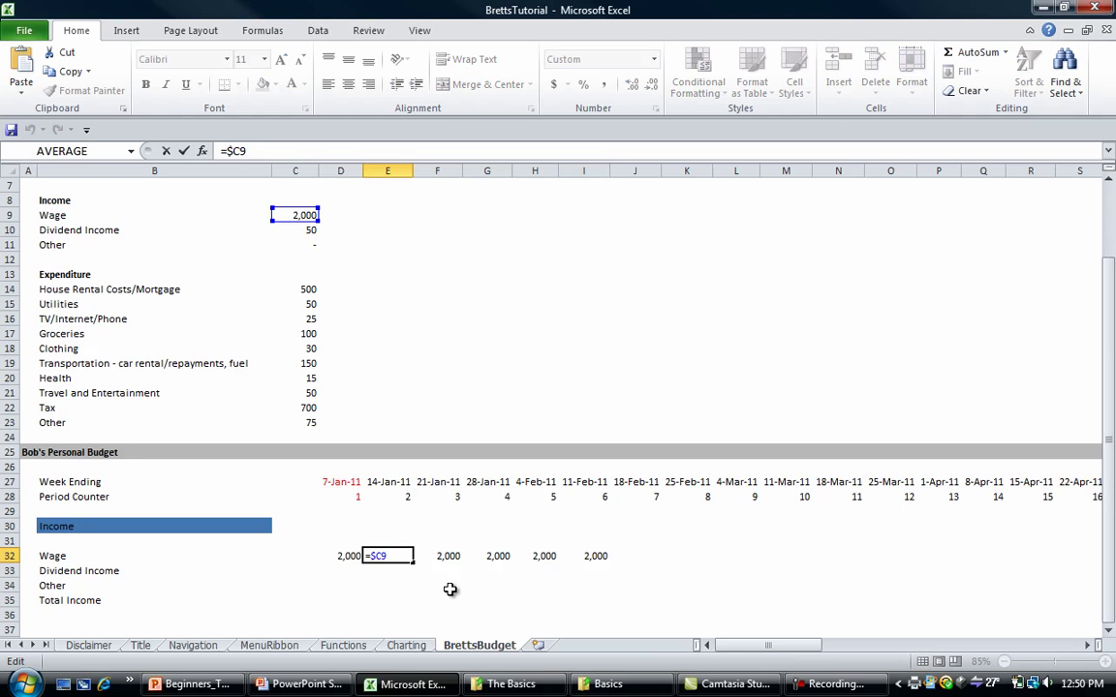